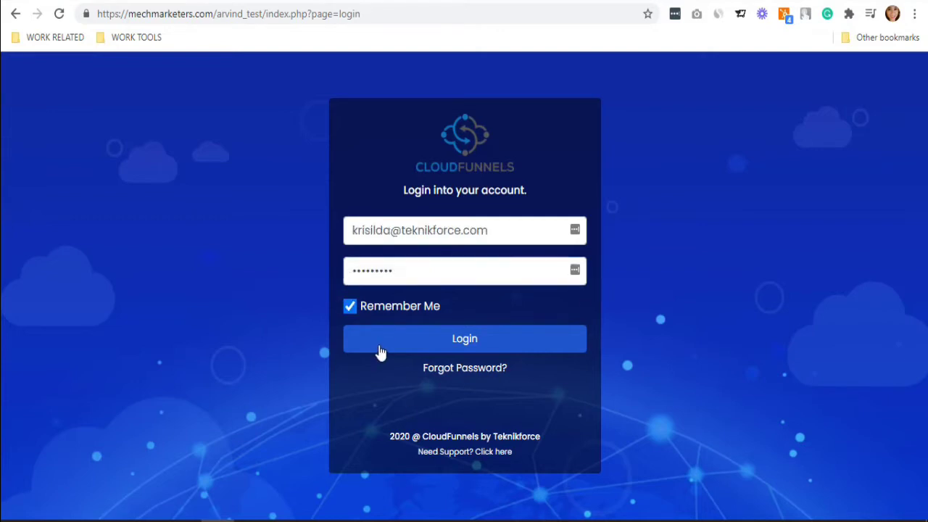
# - Log in and install the CF Proof Convert plugin from the CloudFunnels marketplace
pyautogui.click(381, 352)
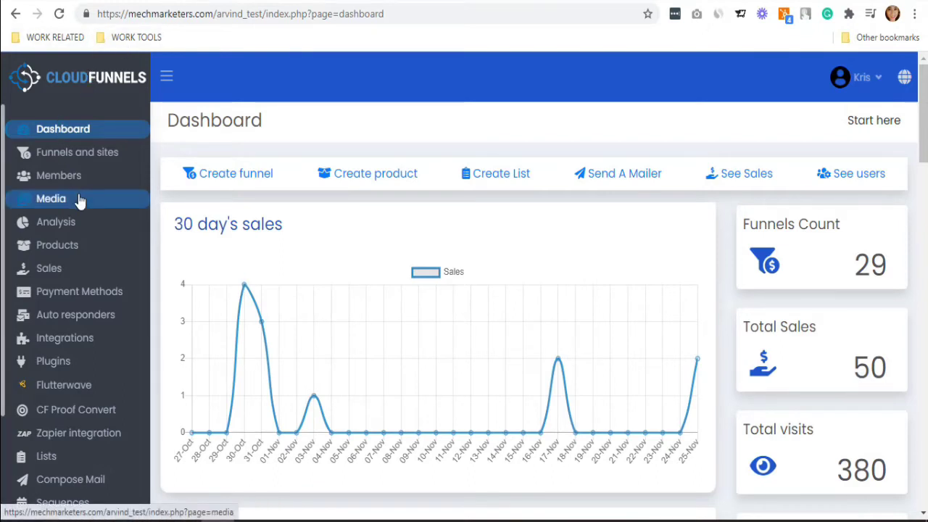
pyautogui.click(76, 359)
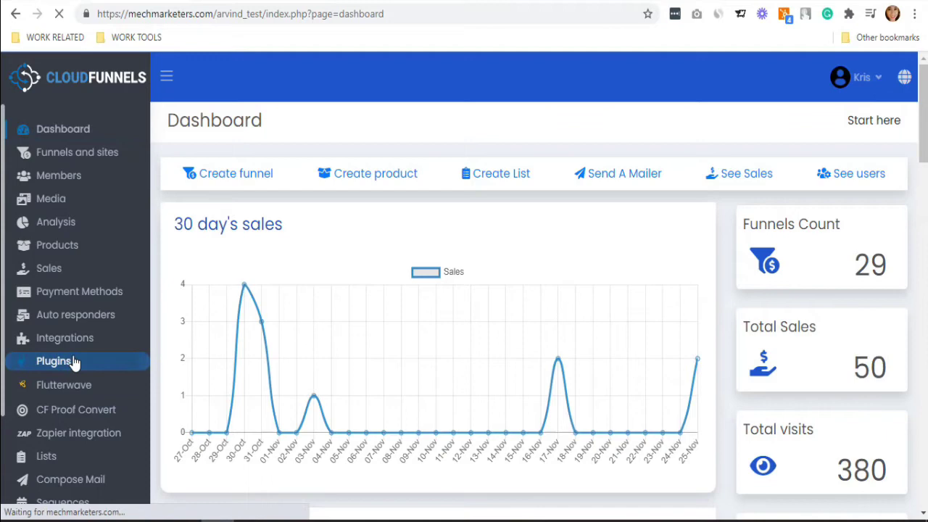
pyautogui.click(856, 200)
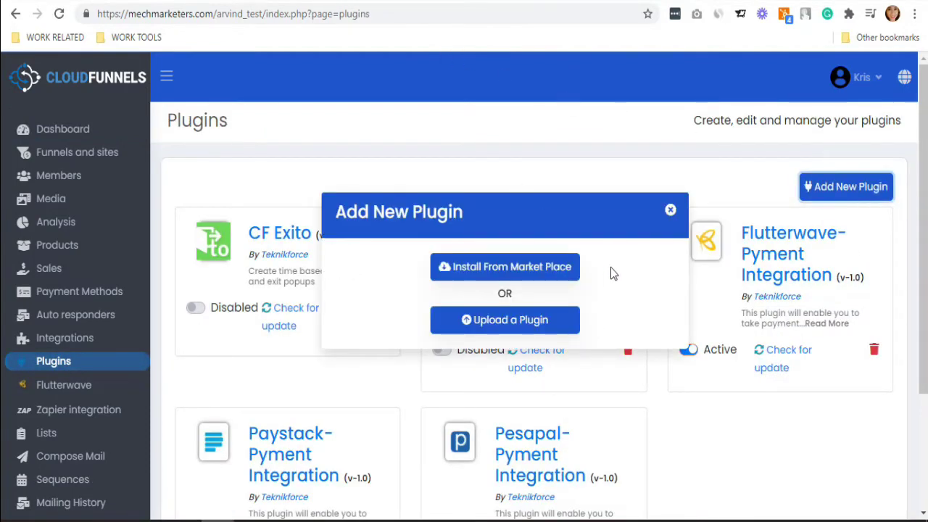
pyautogui.click(570, 267)
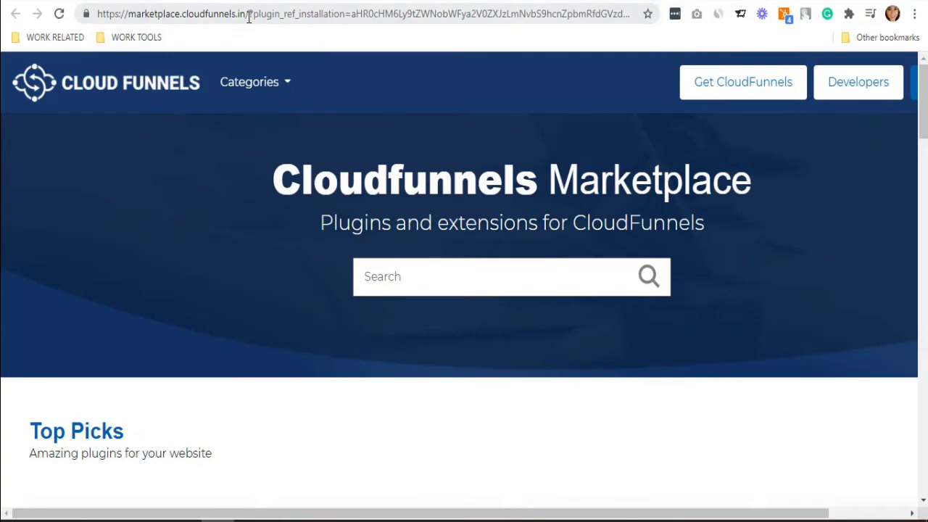
pyautogui.scroll(-3, 162, 341)
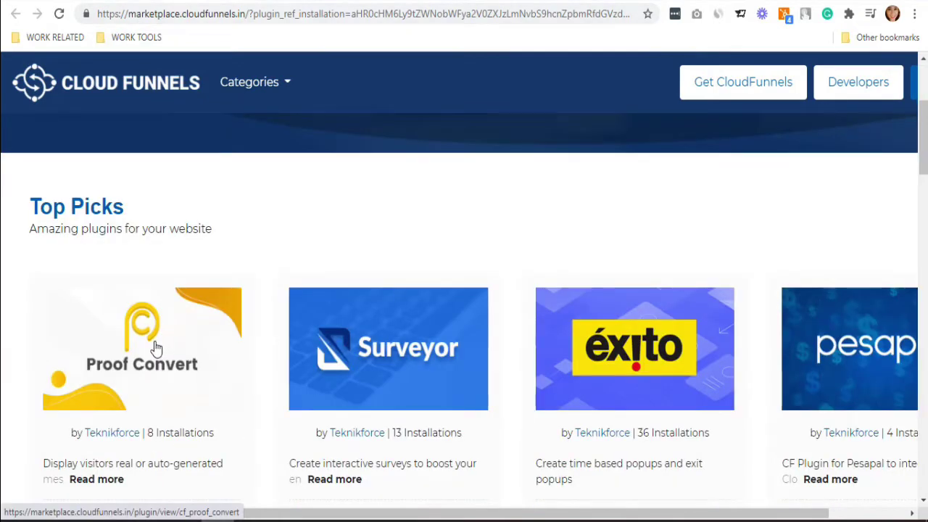
pyautogui.click(155, 348)
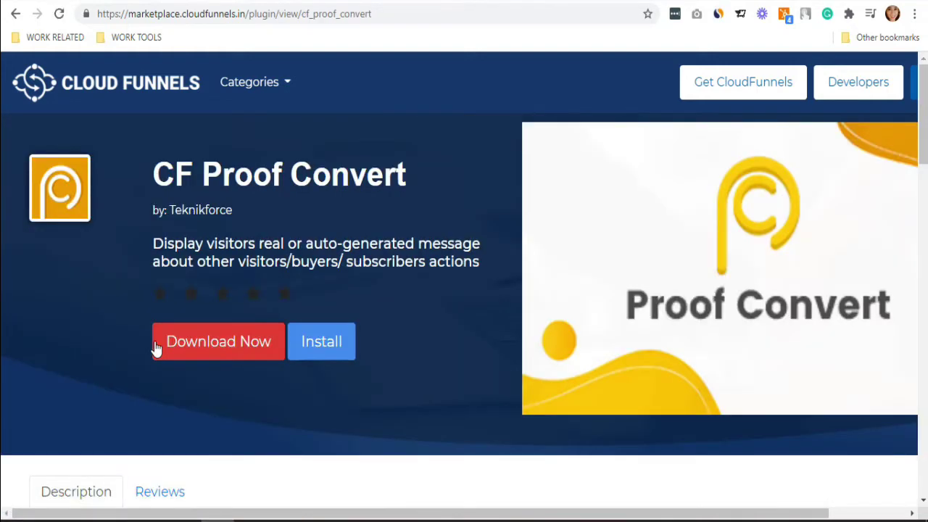
pyautogui.click(350, 347)
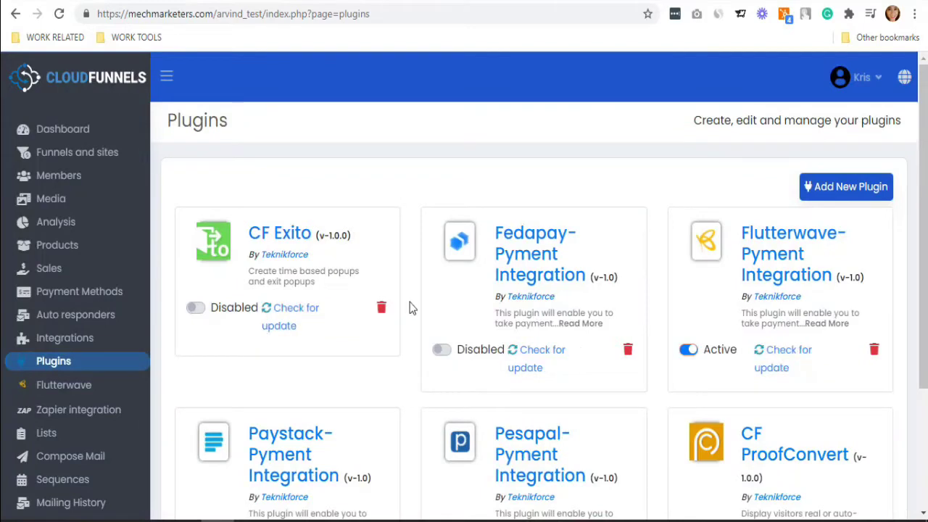
# - Activate CF ProofConvert and start a new Proof Convert setup
pyautogui.scroll(-2, 508, 340)
pyautogui.click(689, 411)
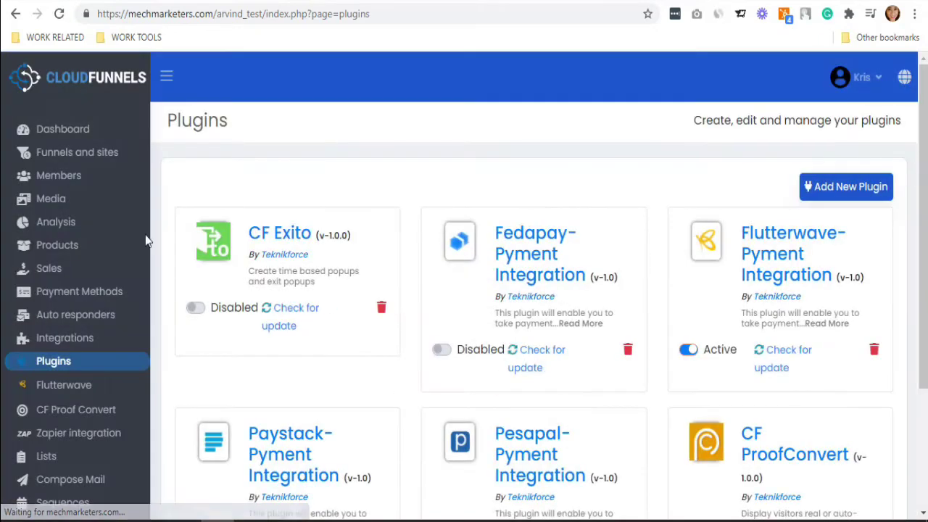
pyautogui.click(86, 412)
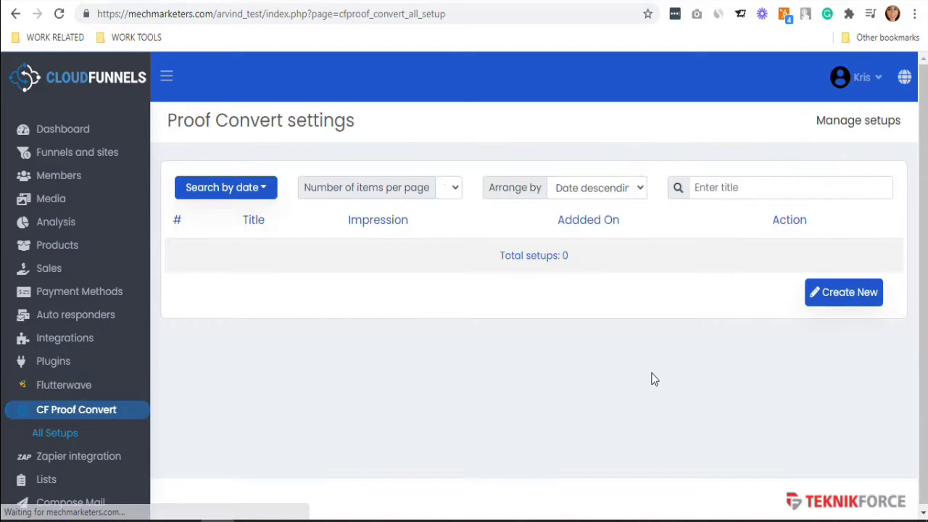
pyautogui.click(839, 305)
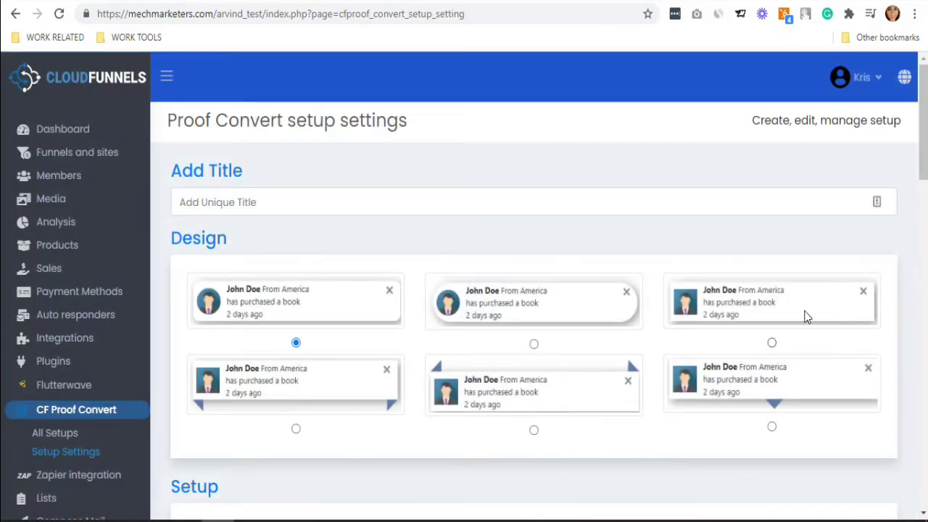
# - Title the setup 'Increase Sales' and choose the last design, with the centre-bottom arrow
pyautogui.click(528, 189)
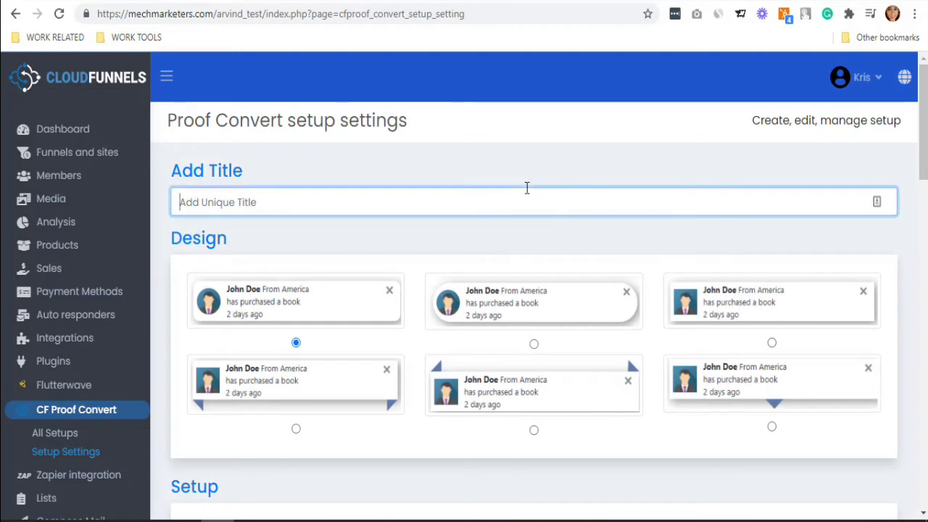
pyautogui.write('Increase')
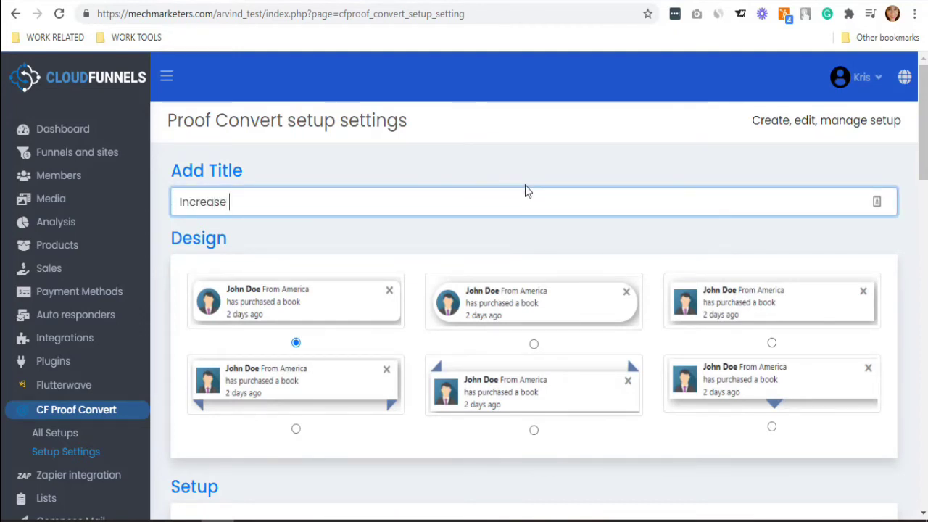
pyautogui.write(' Sales')
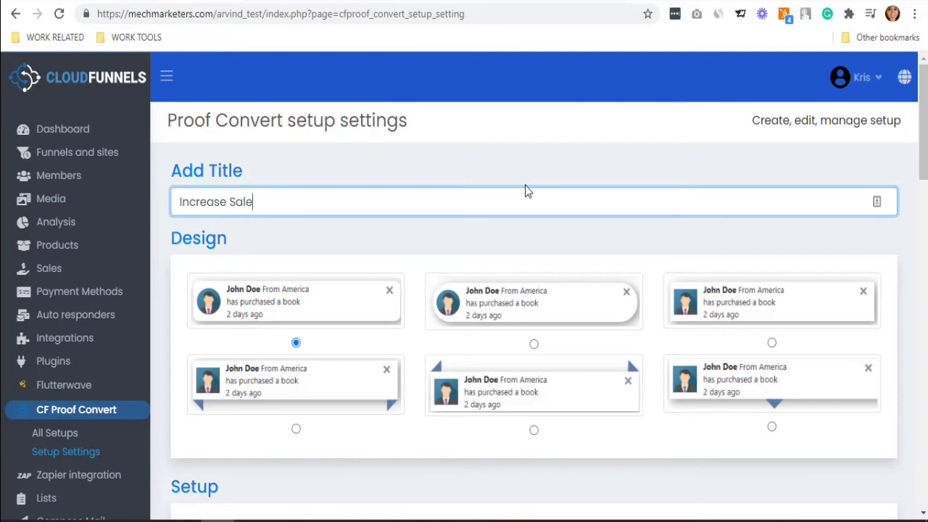
pyautogui.click(803, 243)
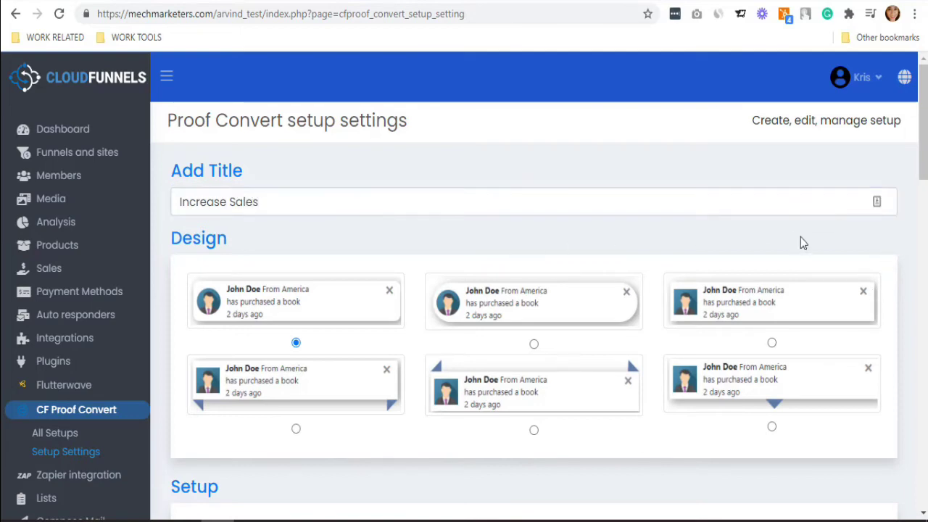
pyautogui.click(771, 426)
pyautogui.scroll(-4, 623, 388)
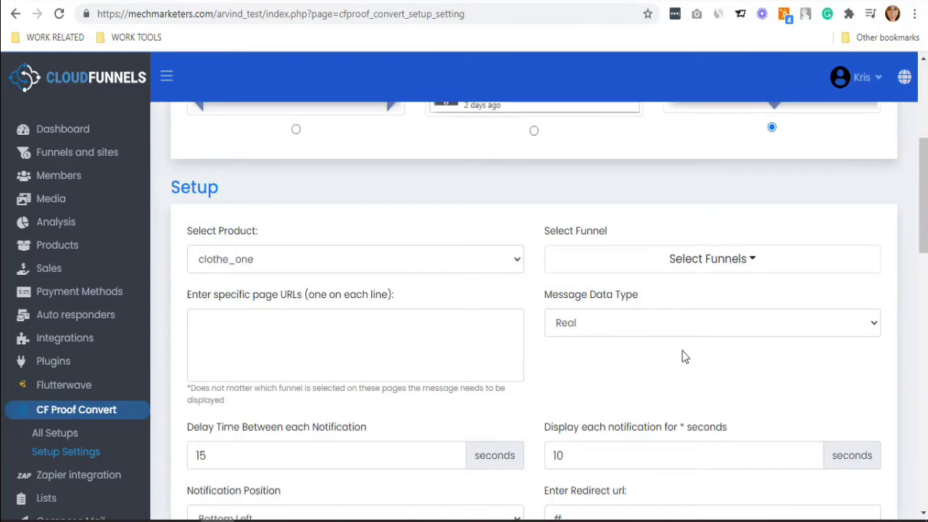
pyautogui.scroll(3, 684, 356)
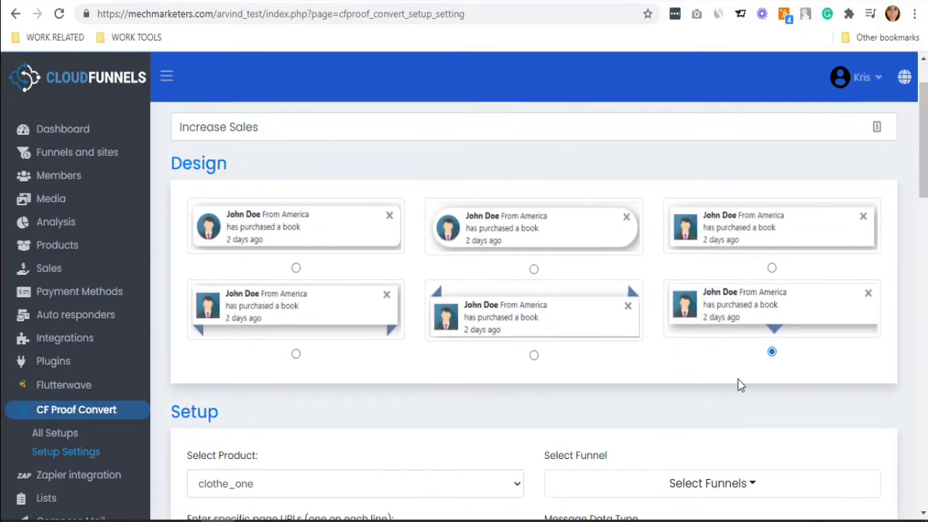
pyautogui.scroll(-3, 741, 385)
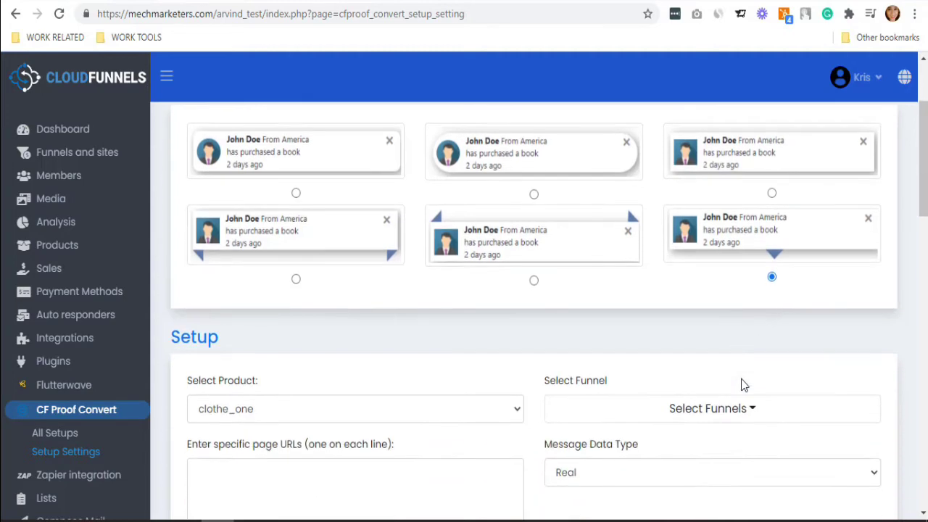
# - Select the tea product and untick All funnels in Select Funnels
pyautogui.click(394, 263)
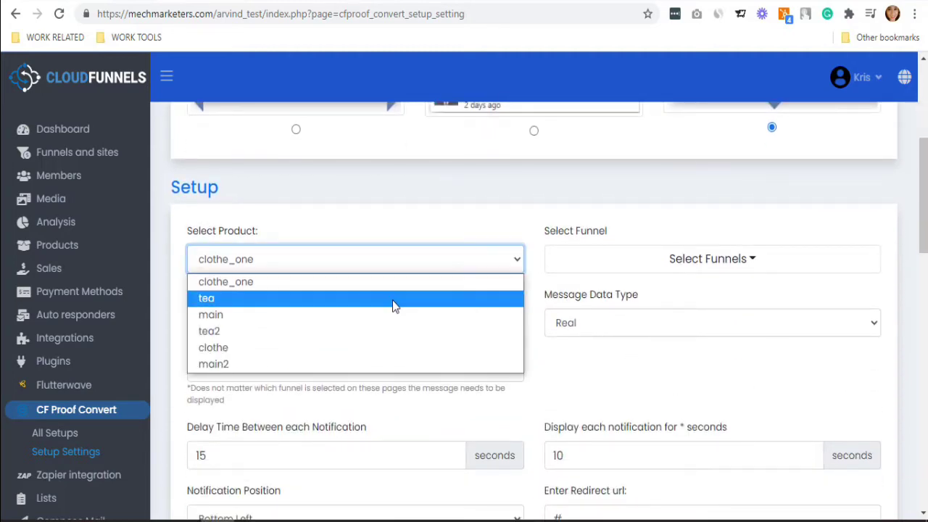
pyautogui.click(394, 305)
pyautogui.click(628, 259)
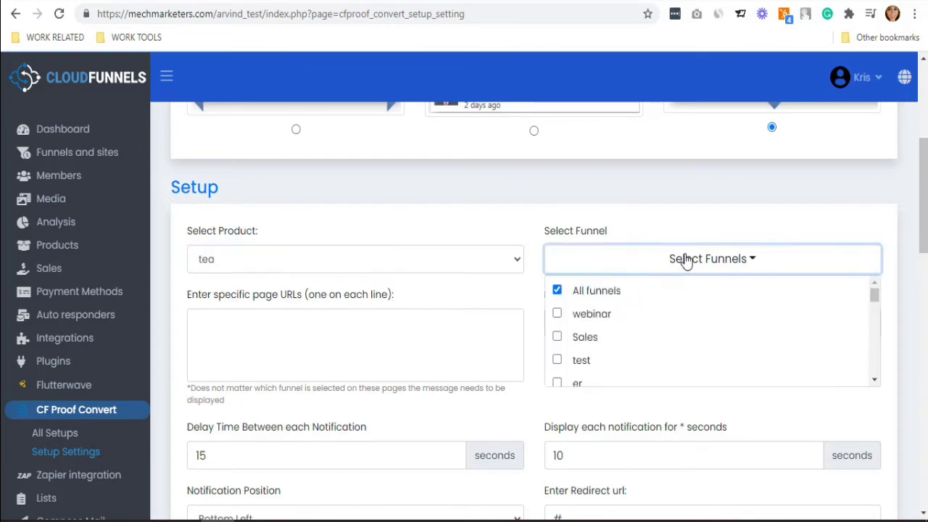
pyautogui.scroll(-5, 557, 310)
pyautogui.scroll(5, 688, 338)
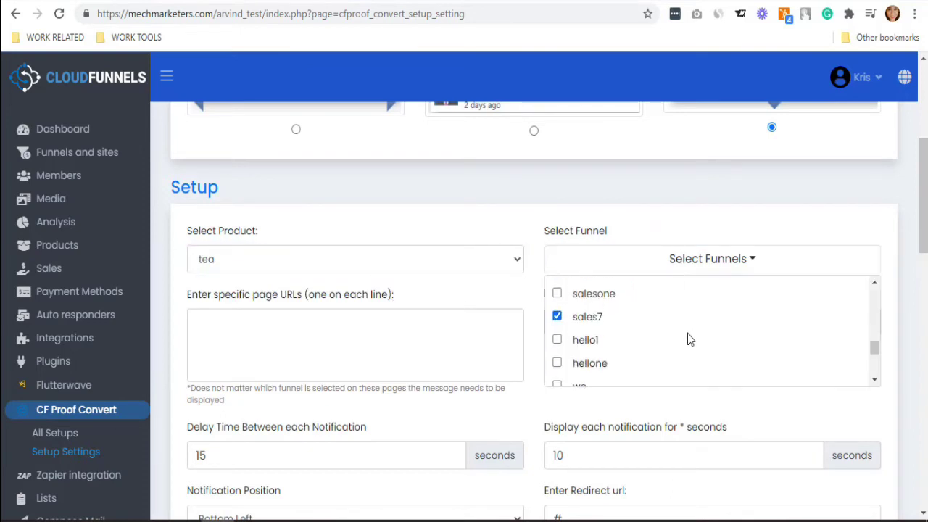
pyautogui.scroll(2, 688, 337)
pyautogui.click(559, 294)
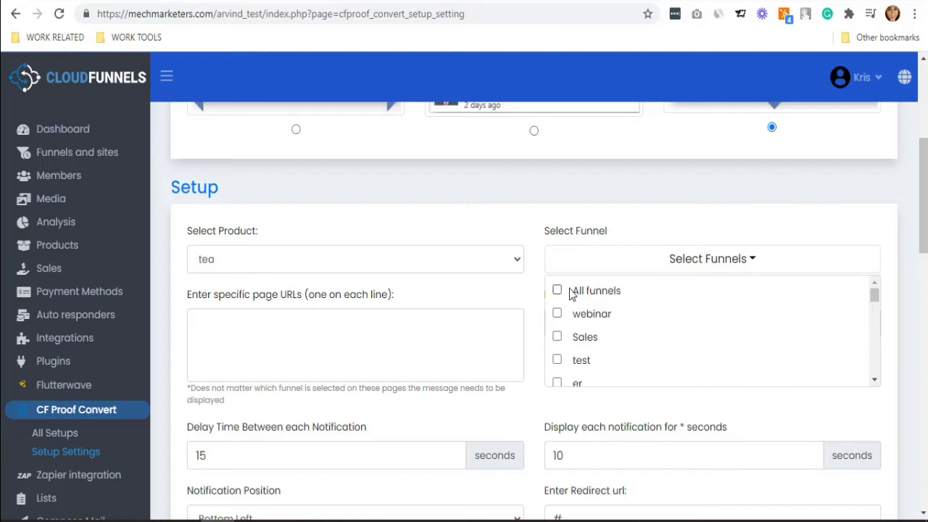
pyautogui.click(560, 291)
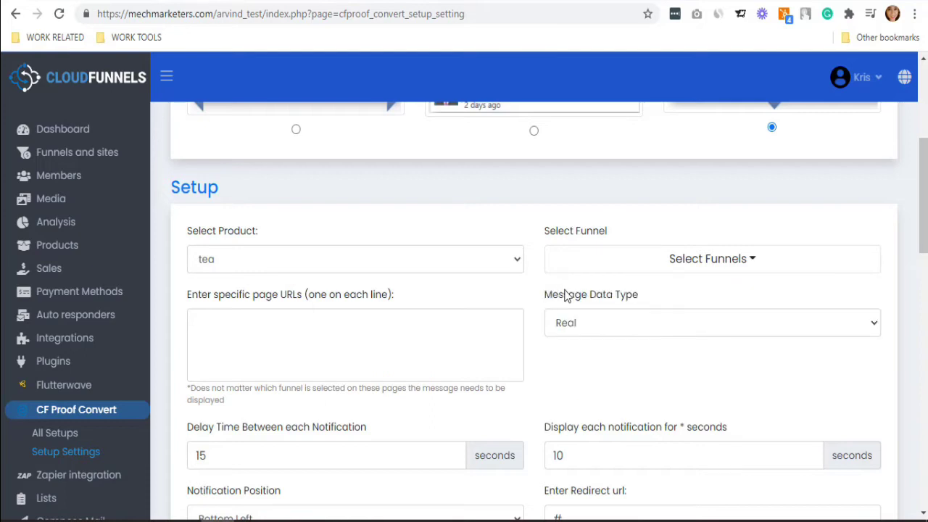
# - Verify sales7 remains the only ticked funnel, then bring up the Message Data Type options
pyautogui.click(655, 261)
pyautogui.scroll(-4, 576, 336)
pyautogui.scroll(-2, 580, 334)
pyautogui.click(656, 224)
pyautogui.click(822, 323)
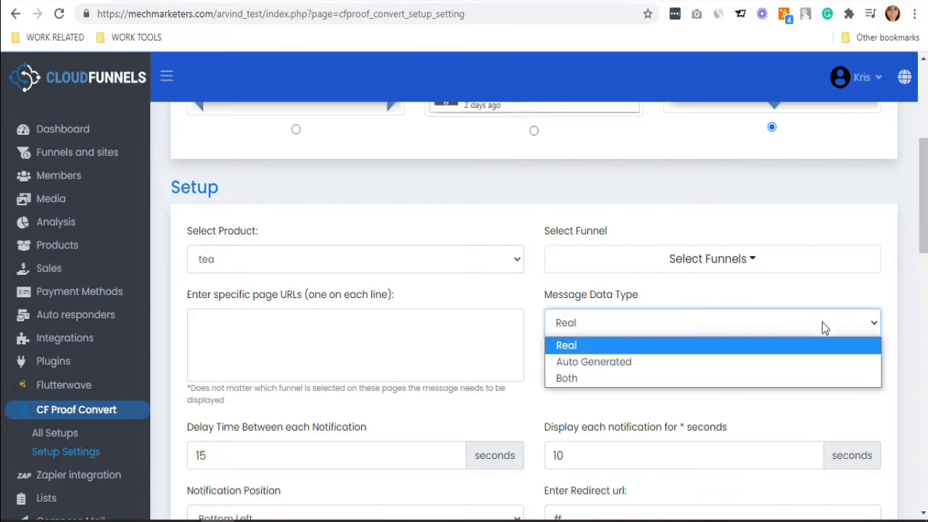
# - Set Message Data Type to Both, using real and auto-generated messages
pyautogui.click(809, 362)
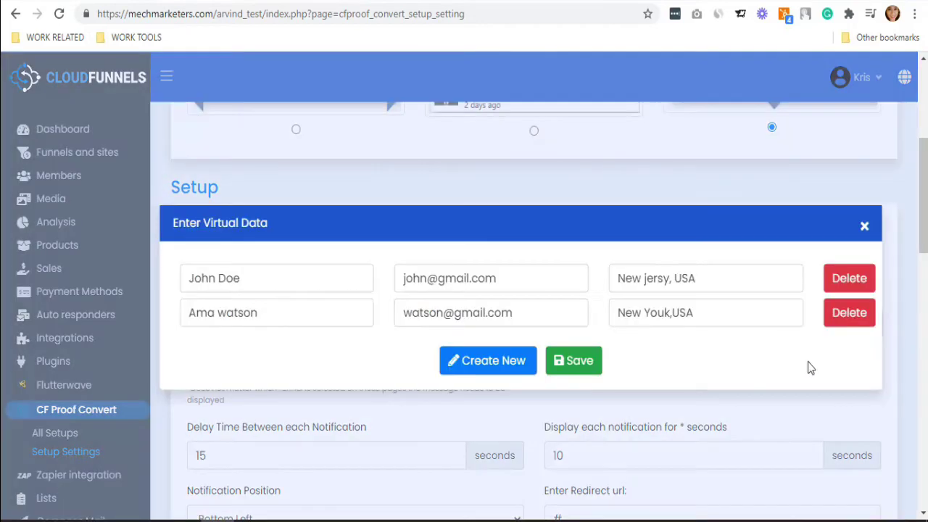
pyautogui.click(865, 228)
pyautogui.click(740, 323)
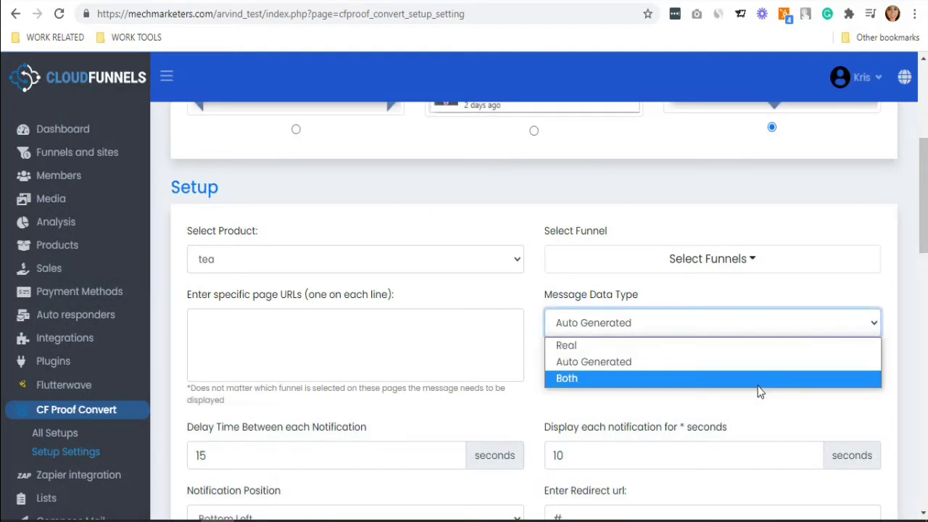
pyautogui.click(759, 378)
pyautogui.scroll(-3, 331, 307)
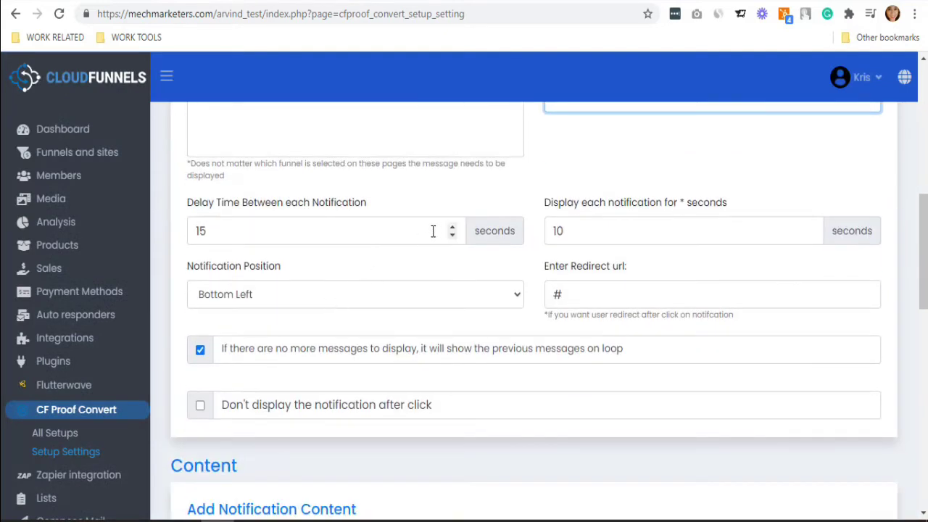
# - Change the delay from 15 to 5 seconds and the display time from 10 to 5 seconds
pyautogui.click(449, 230)
pyautogui.press('BackSpace')
pyautogui.press('BackSpace')
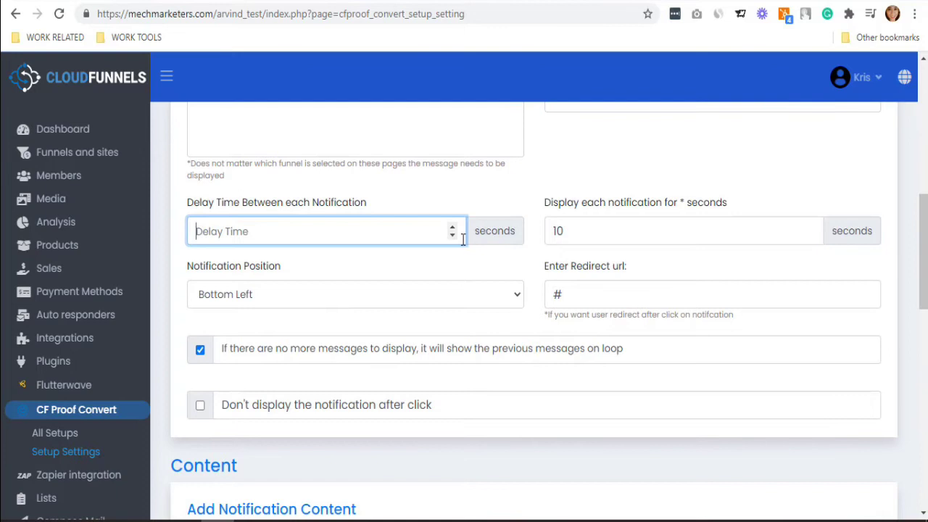
pyautogui.write('5')
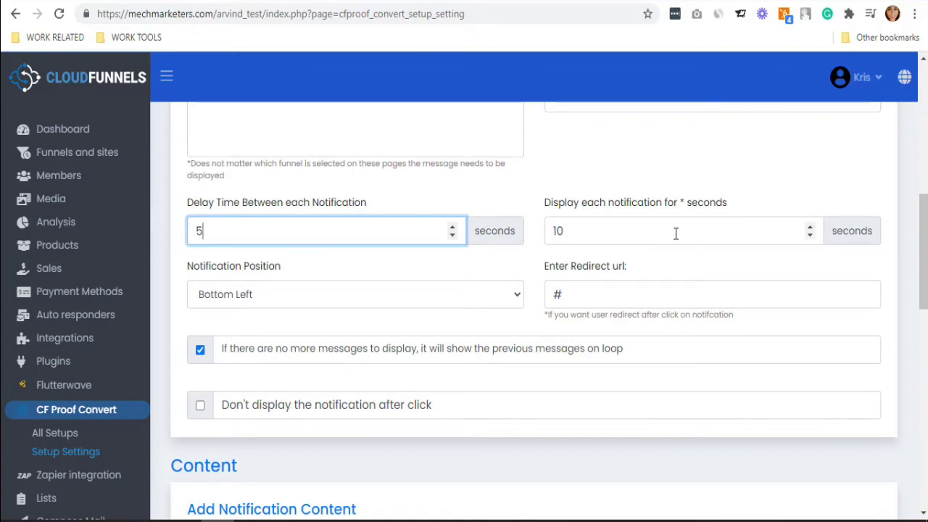
pyautogui.click(753, 227)
pyautogui.press('BackSpace')
pyautogui.press('BackSpace')
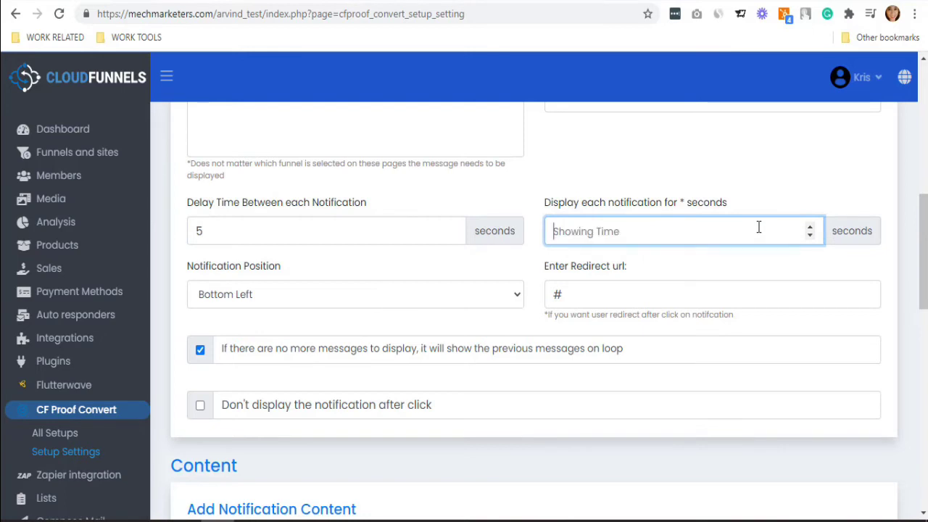
pyautogui.write('5')
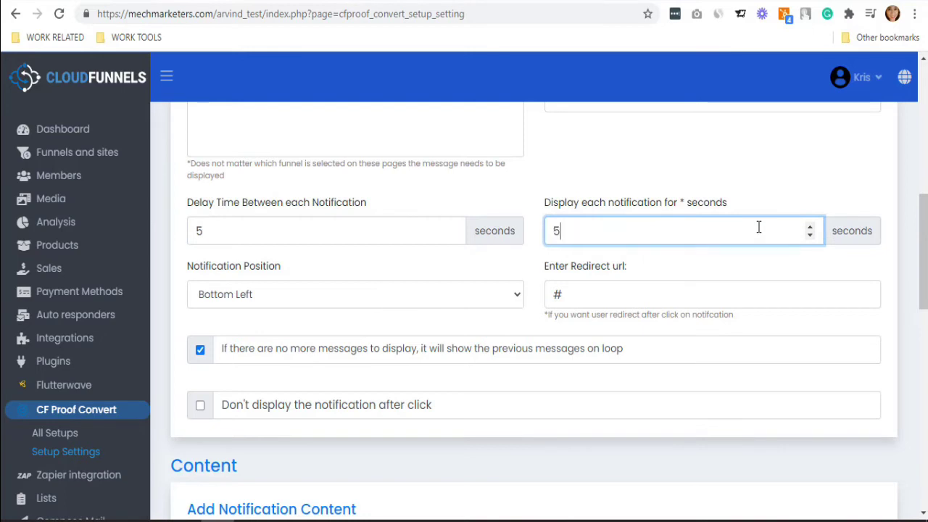
# - Place notifications at Bottom Right and paste the funnel page URL as the redirect
pyautogui.click(490, 300)
pyautogui.click(473, 331)
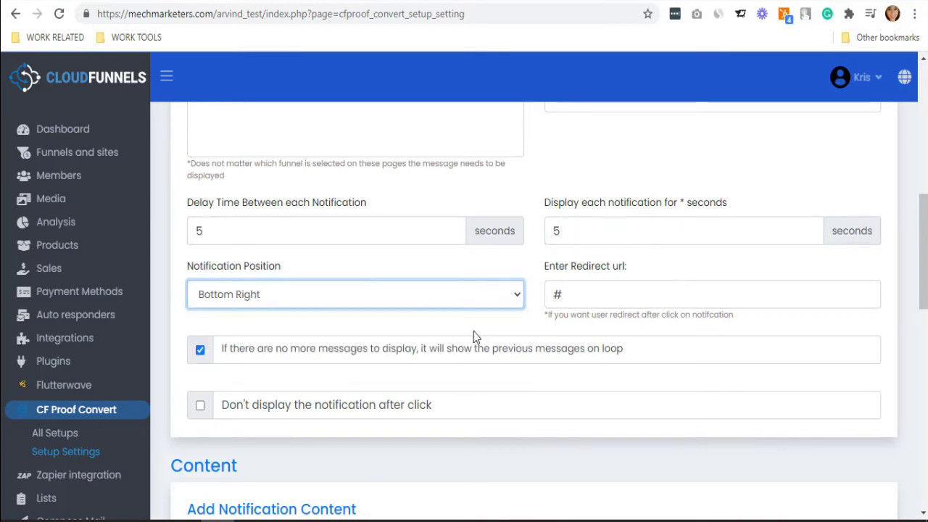
pyautogui.click(588, 300)
pyautogui.press('BackSpace')
pyautogui.write('https://mechmarketers.com/arvind_test/index.php?page=')
pyautogui.scroll(-1, 580, 290)
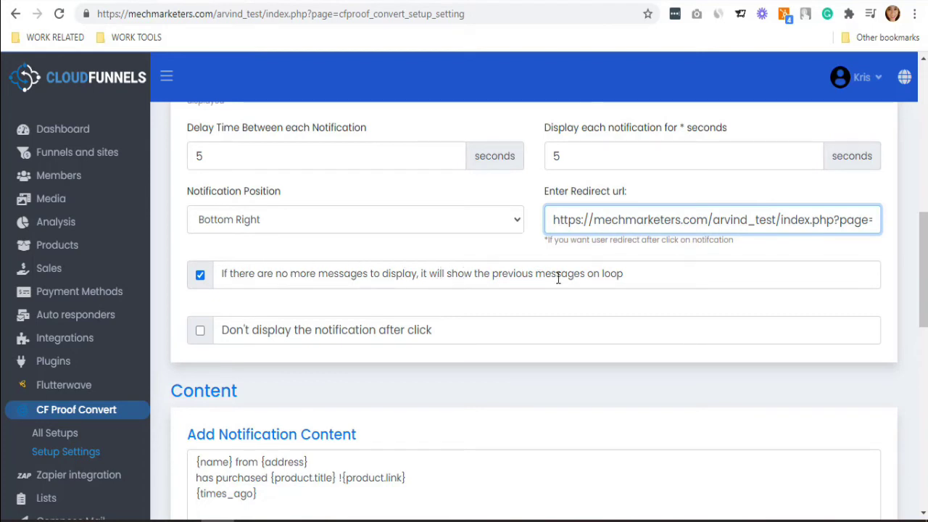
pyautogui.click(198, 277)
pyautogui.click(201, 279)
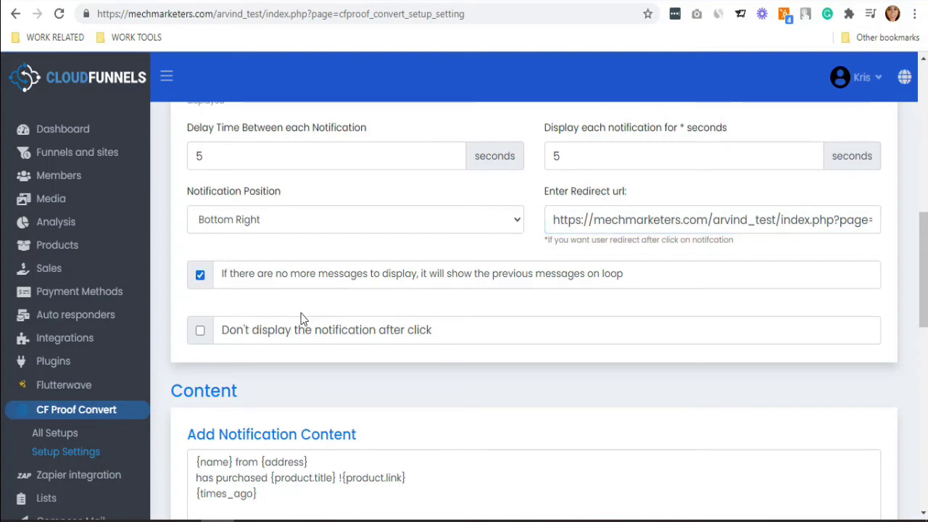
pyautogui.scroll(-3, 315, 325)
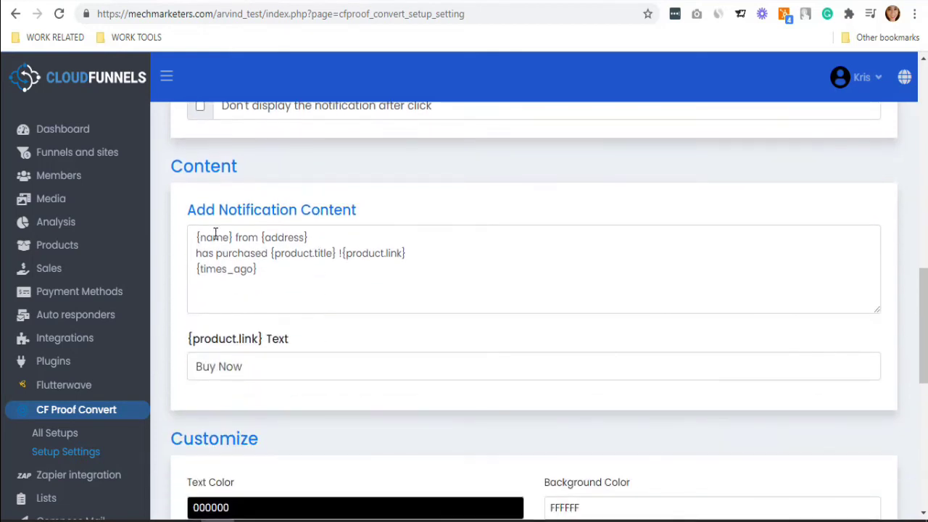
pyautogui.click(277, 283)
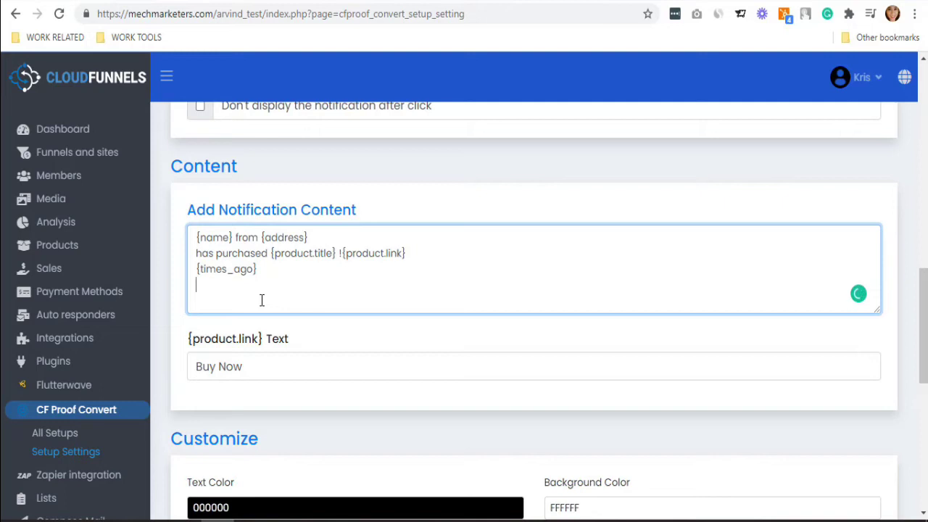
pyautogui.scroll(-1, 262, 300)
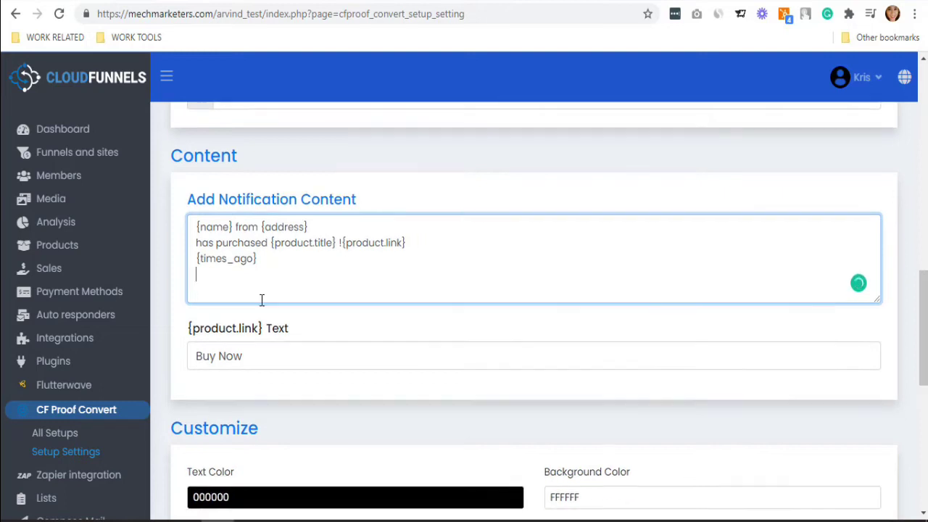
pyautogui.click(266, 294)
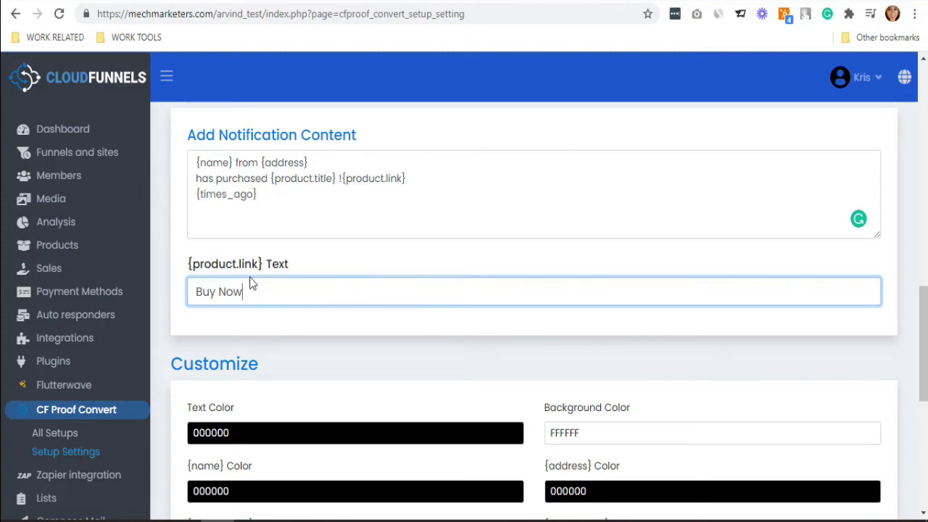
pyautogui.scroll(-1, 251, 284)
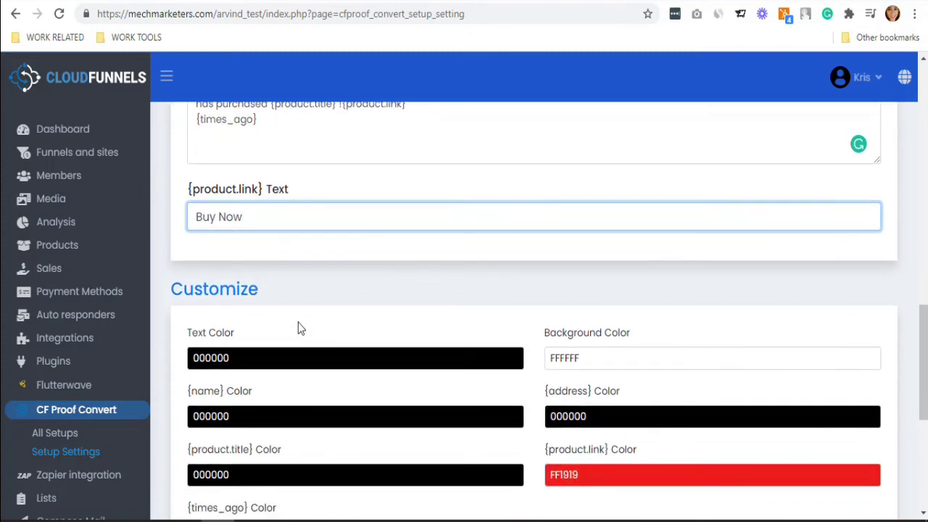
# - Set the text colour to blue 3C1EFF and the {name} colour to blue 2007FF
pyautogui.scroll(-1, 321, 306)
pyautogui.scroll(-1, 322, 305)
pyautogui.click(319, 208)
pyautogui.click(319, 233)
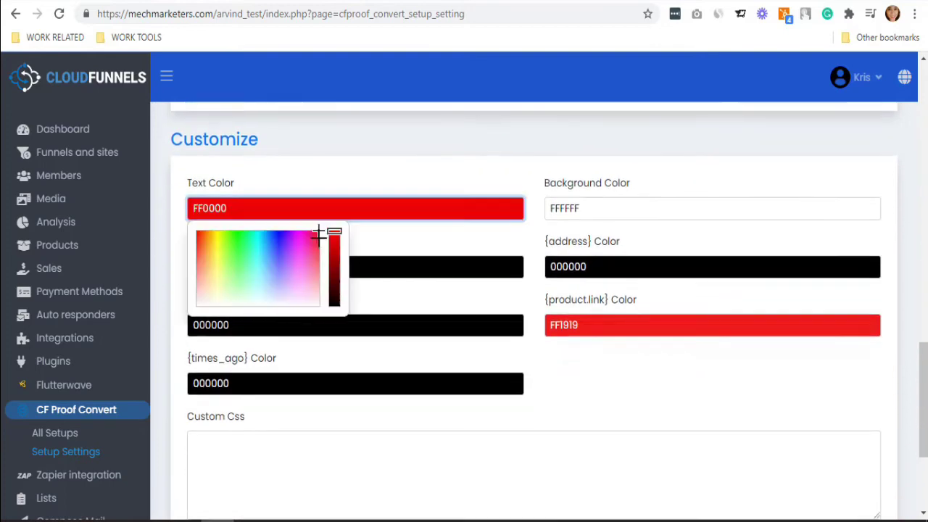
pyautogui.moveTo(319, 234); pyautogui.dragTo(280, 239)
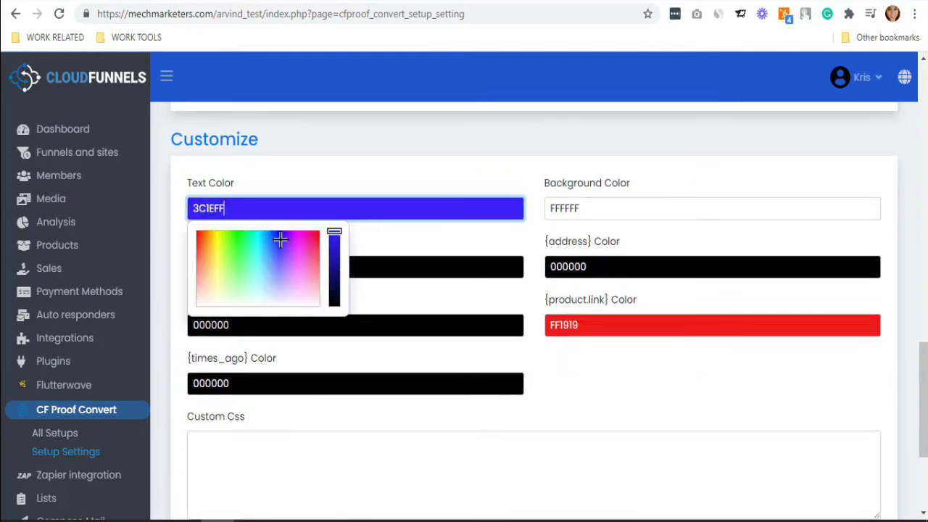
pyautogui.click(309, 161)
pyautogui.click(257, 270)
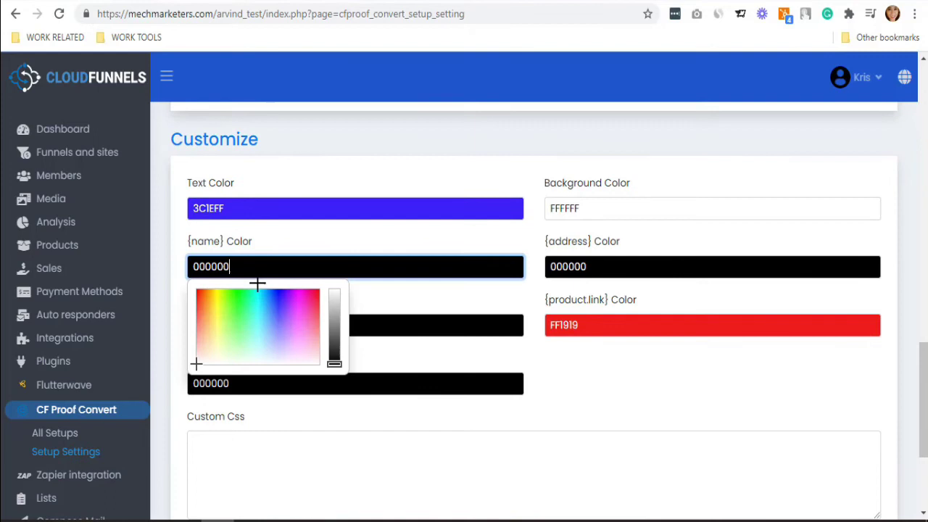
pyautogui.moveTo(212, 355); pyautogui.dragTo(280, 291)
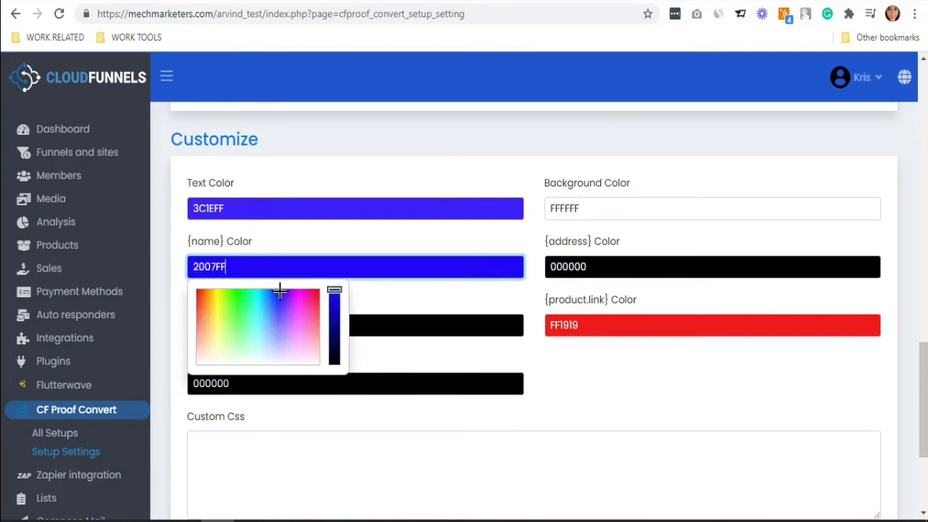
pyautogui.click(314, 209)
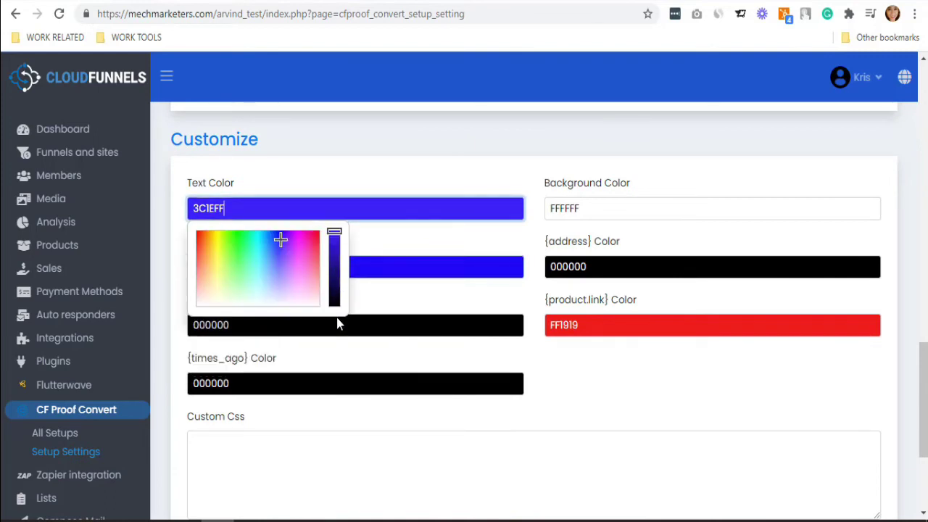
# - Colour {product.title} mint 91FFDE, {times_ago} orange FFB726, background orange FF8C3A, {address} white
pyautogui.click(237, 326)
pyautogui.moveTo(190, 406)
pyautogui.mouseDown()
pyautogui.moveTo(287, 355)
pyautogui.moveTo(234, 408)
pyautogui.moveTo(257, 379)
pyautogui.mouseUp()
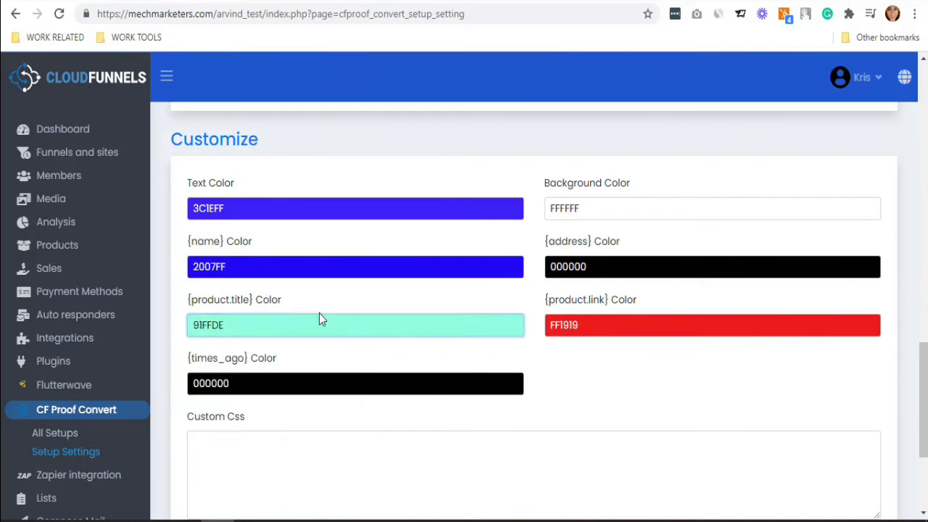
pyautogui.click(304, 383)
pyautogui.write('FFB726')
pyautogui.click(585, 252)
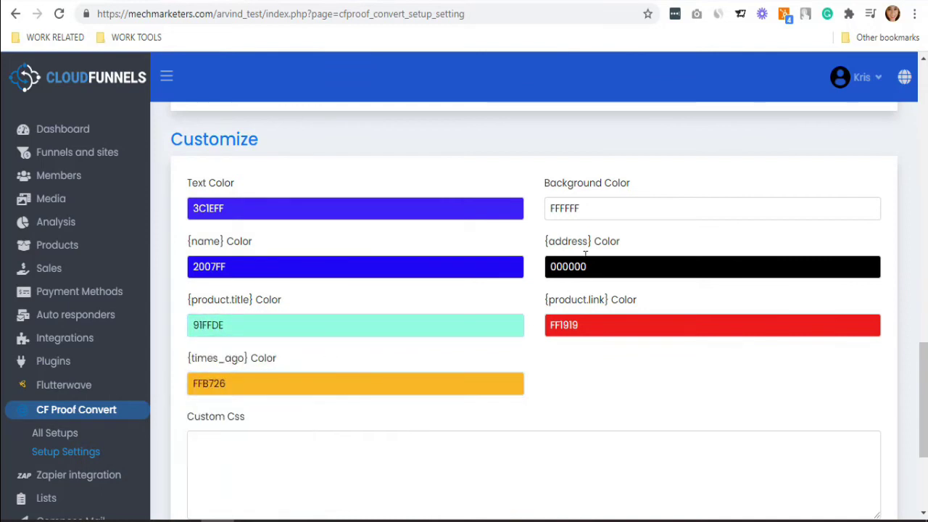
pyautogui.click(590, 207)
pyautogui.write('FF8C3A')
pyautogui.click(584, 267)
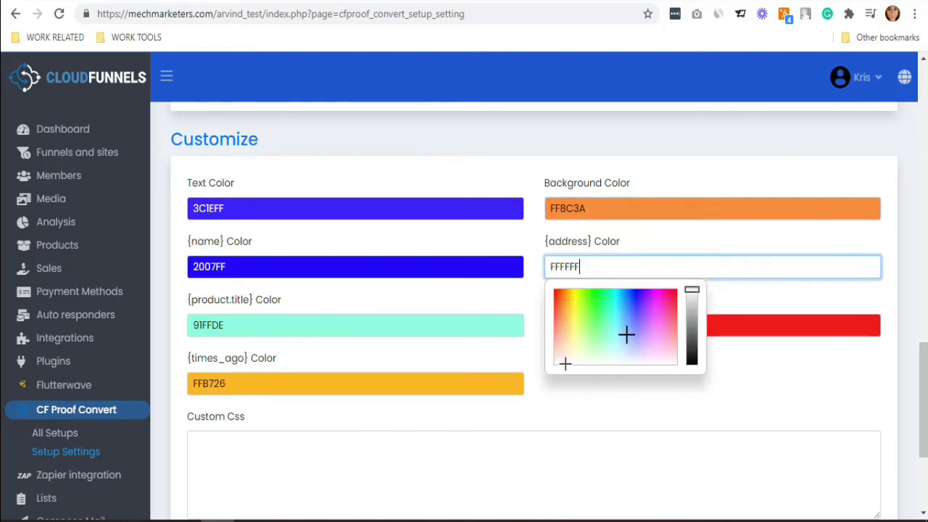
# - Darken the {product.link} colour to black and save the notification setup
pyautogui.click(644, 325)
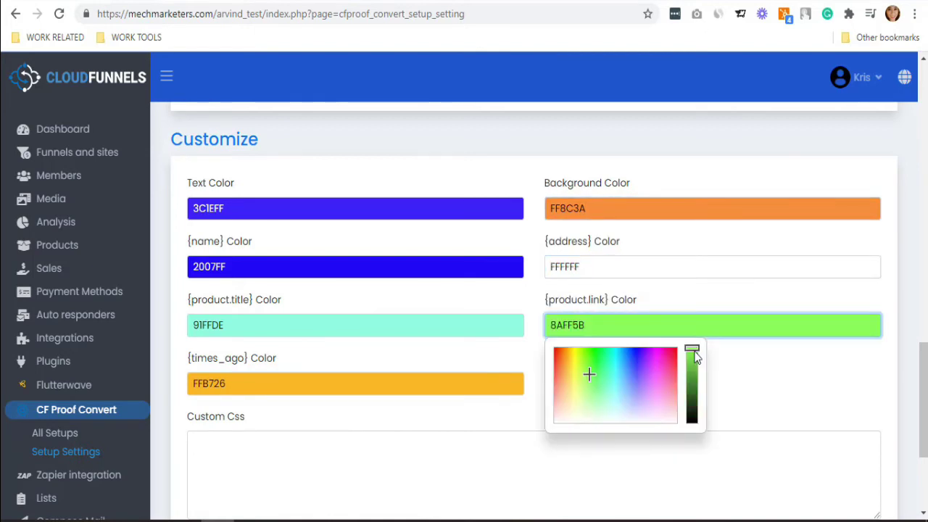
pyautogui.moveTo(694, 349); pyautogui.dragTo(703, 427)
pyautogui.click(729, 392)
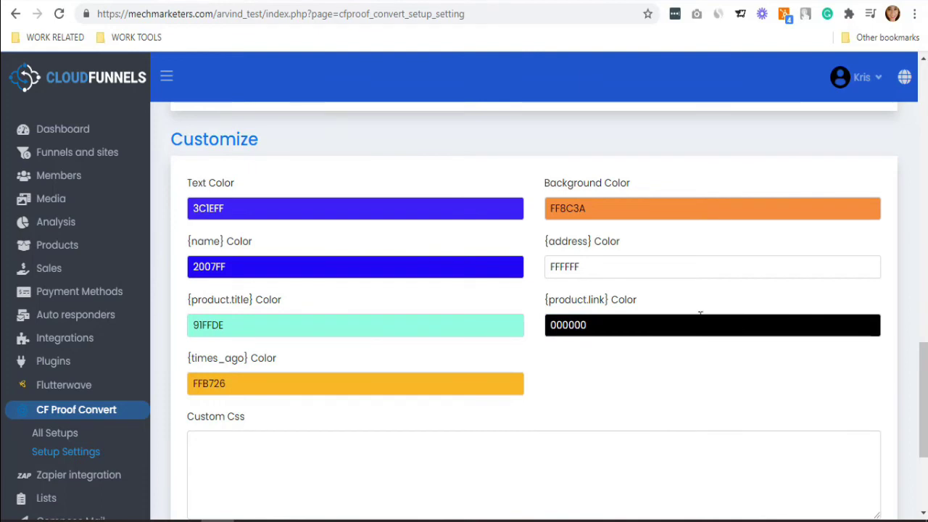
pyautogui.scroll(-2, 572, 317)
pyautogui.click(282, 340)
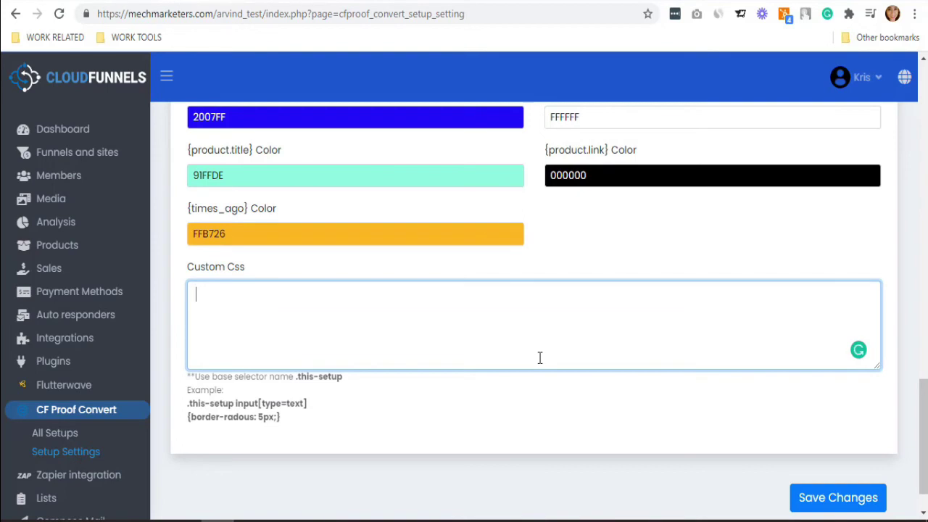
pyautogui.click(871, 500)
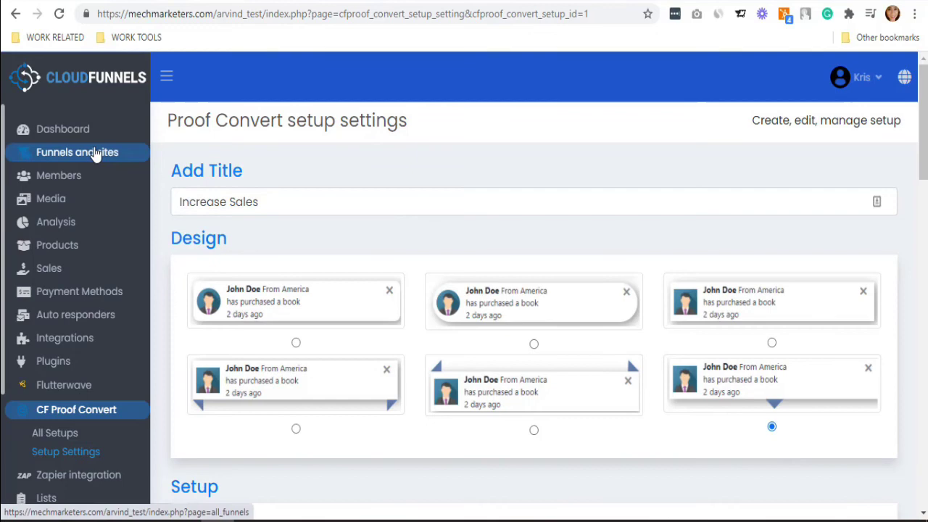
# - Open the settings of the sales7 funnel's order-form page
pyautogui.click(96, 154)
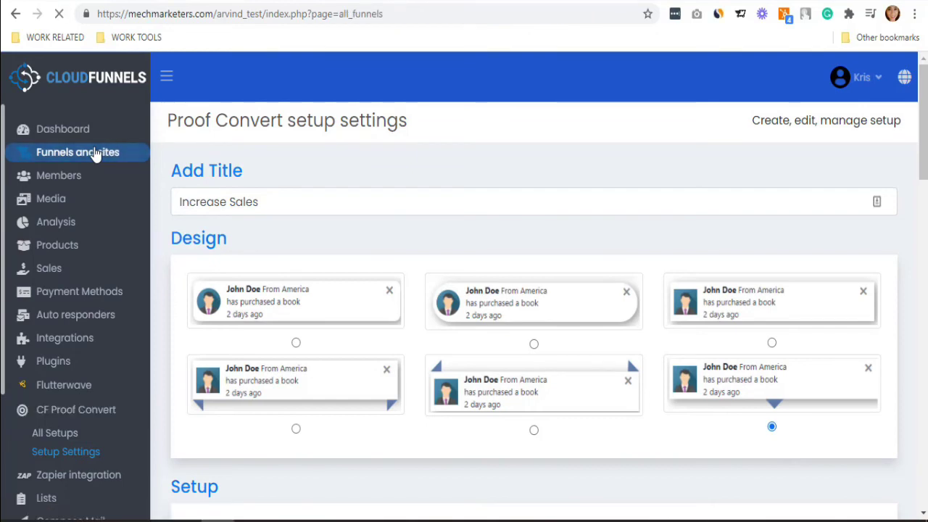
pyautogui.scroll(-3, 197, 166)
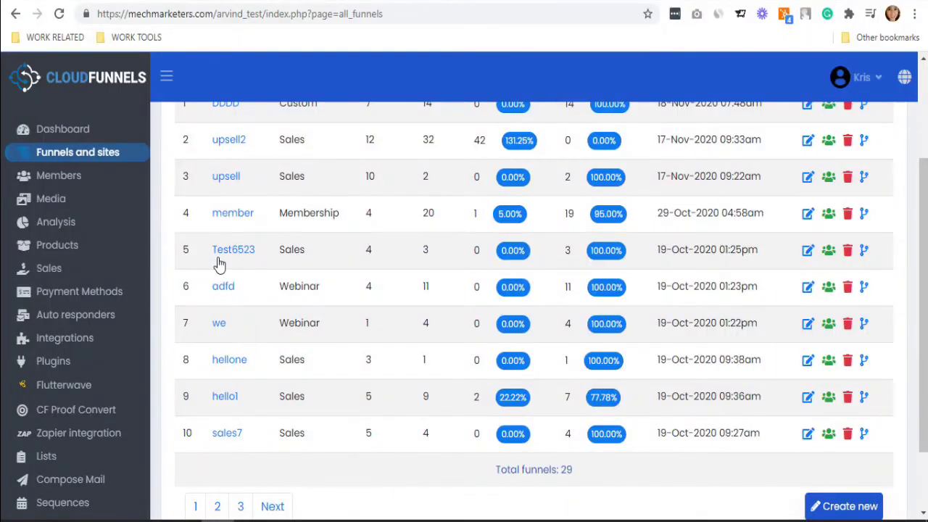
pyautogui.click(230, 435)
pyautogui.click(252, 365)
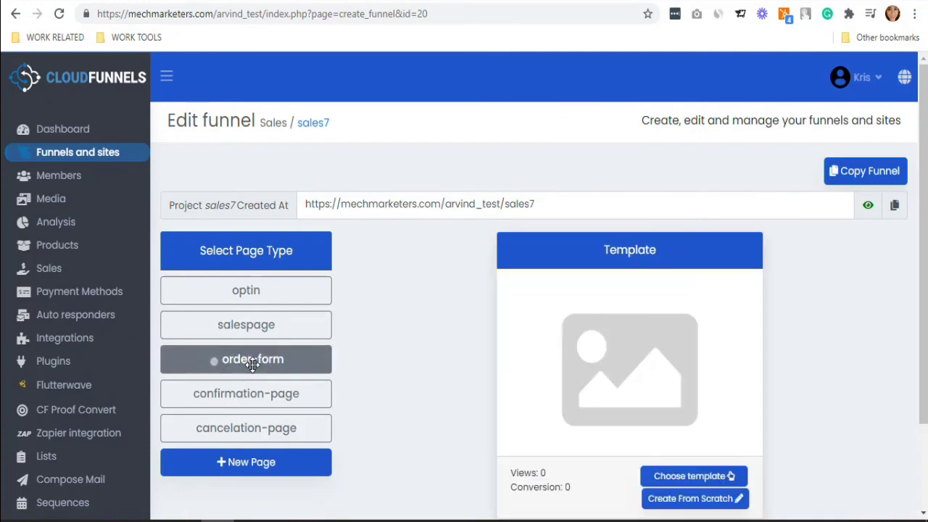
pyautogui.scroll(-3, 747, 450)
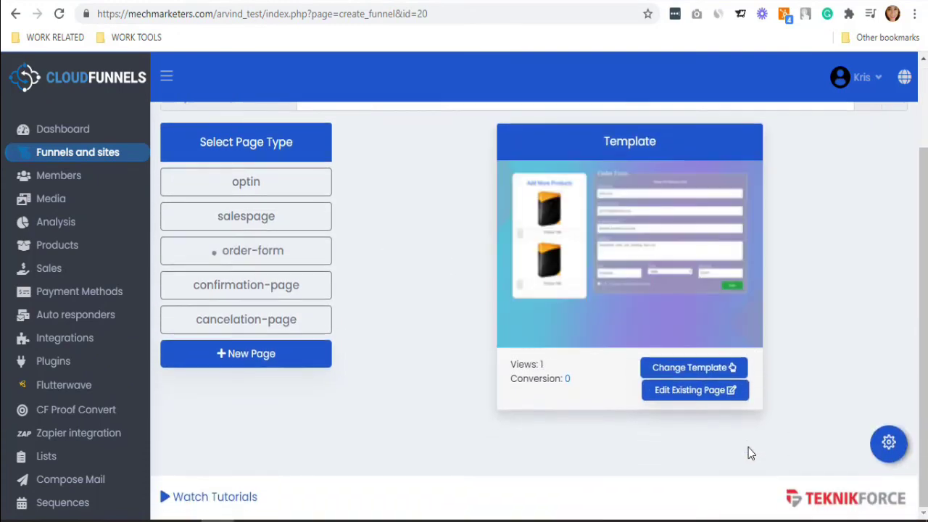
pyautogui.click(889, 445)
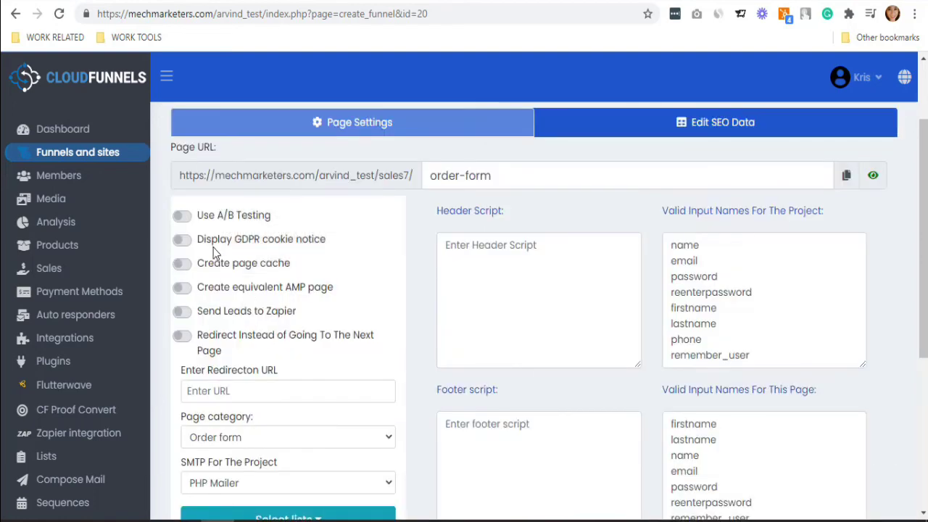
pyautogui.scroll(3, 364, 182)
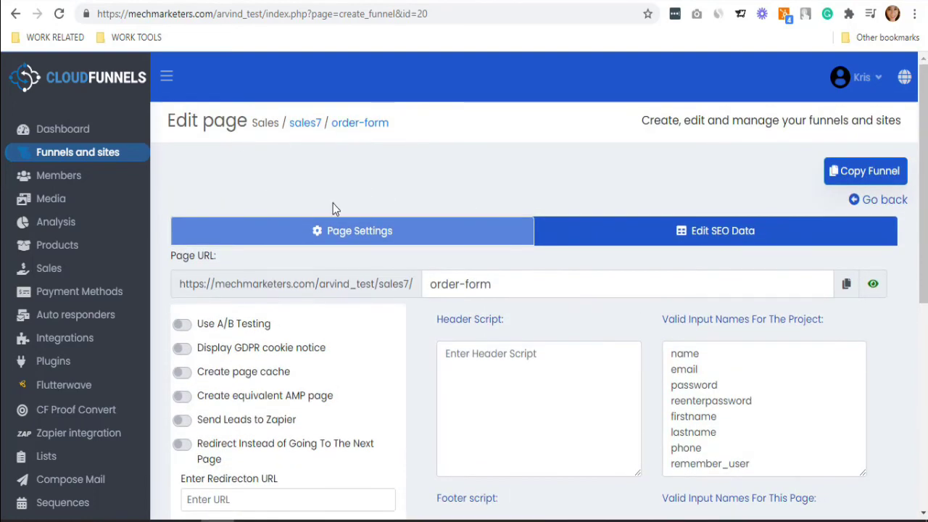
pyautogui.scroll(-5, 333, 218)
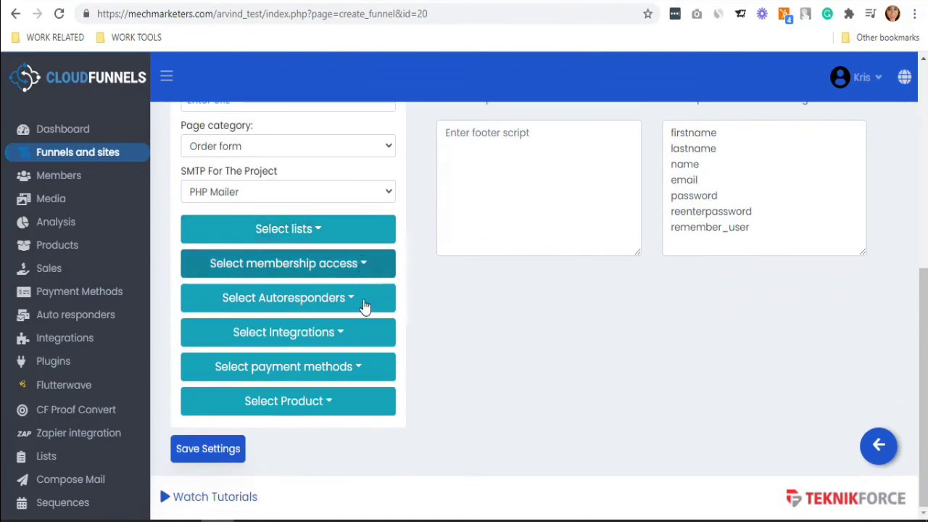
# - Choose instamozo as payment method and the (#0002) tea product, then save the settings
pyautogui.click(307, 375)
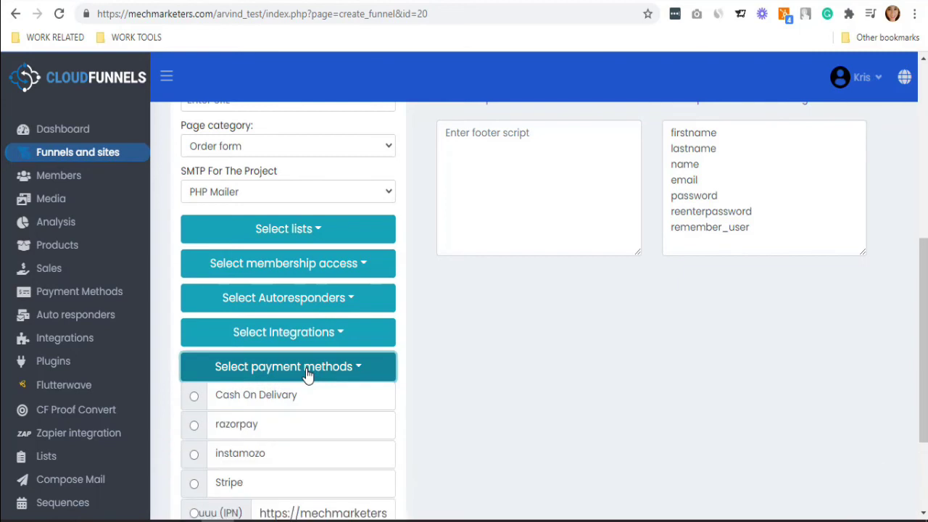
pyautogui.click(195, 455)
pyautogui.scroll(-2, 483, 340)
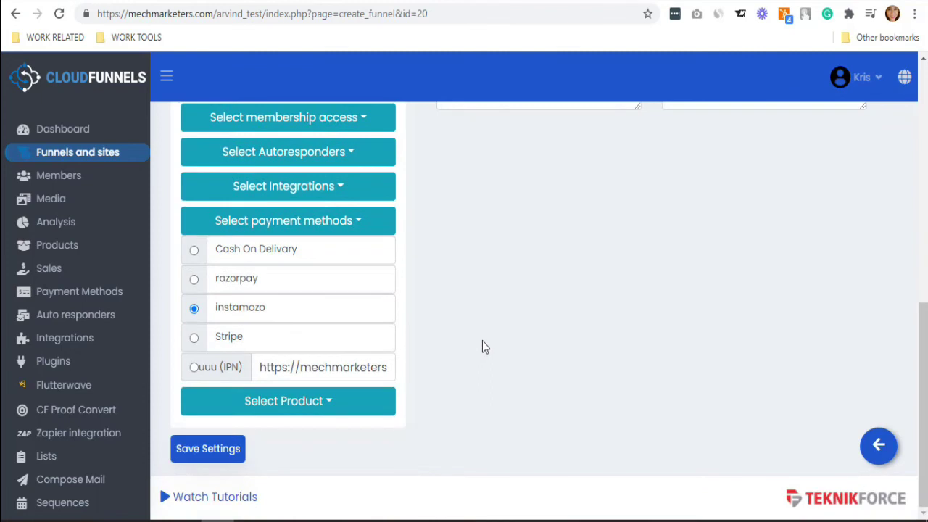
pyautogui.click(325, 412)
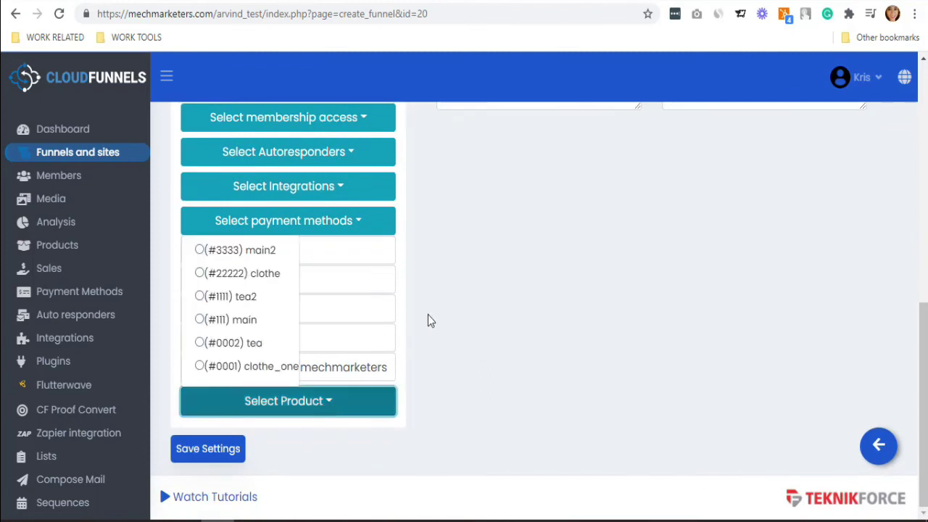
pyautogui.click(201, 342)
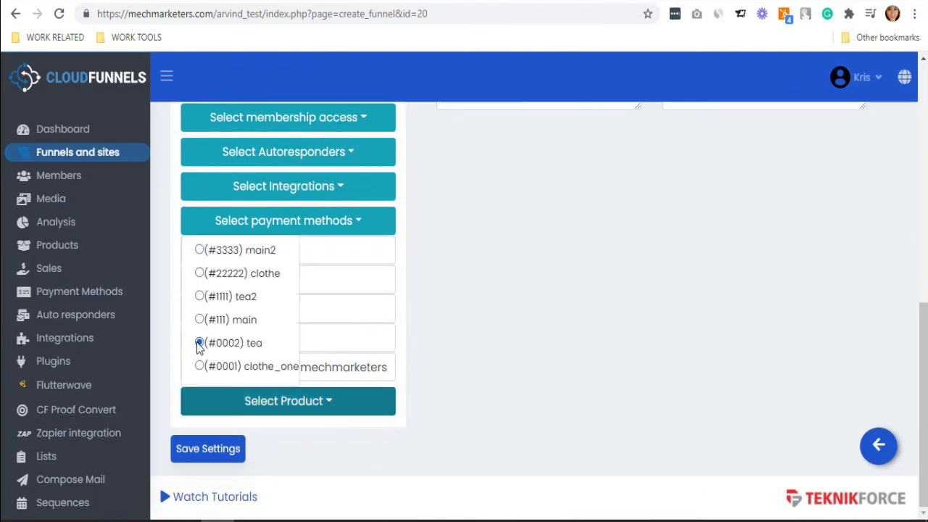
pyautogui.click(225, 456)
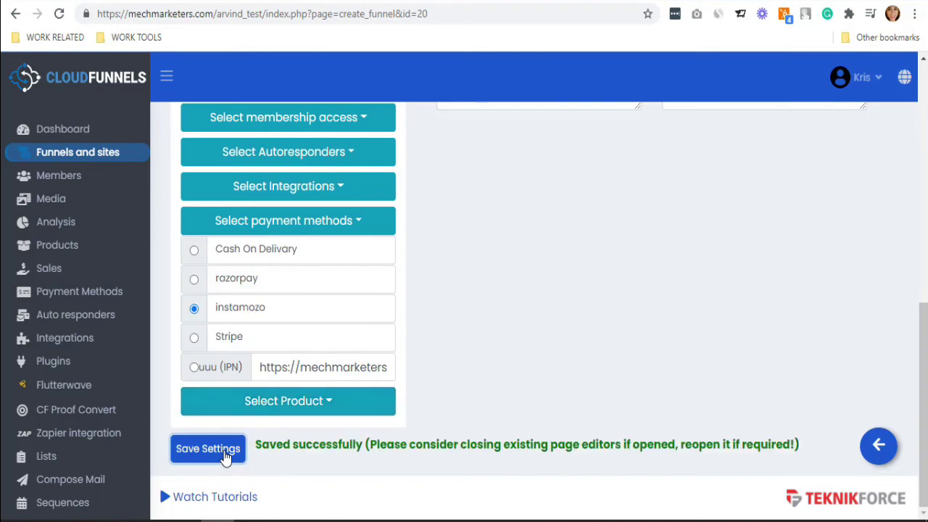
# - Preview the sales7 order form, autofill it with saved buyer details, and submit it
pyautogui.scroll(10, 689, 261)
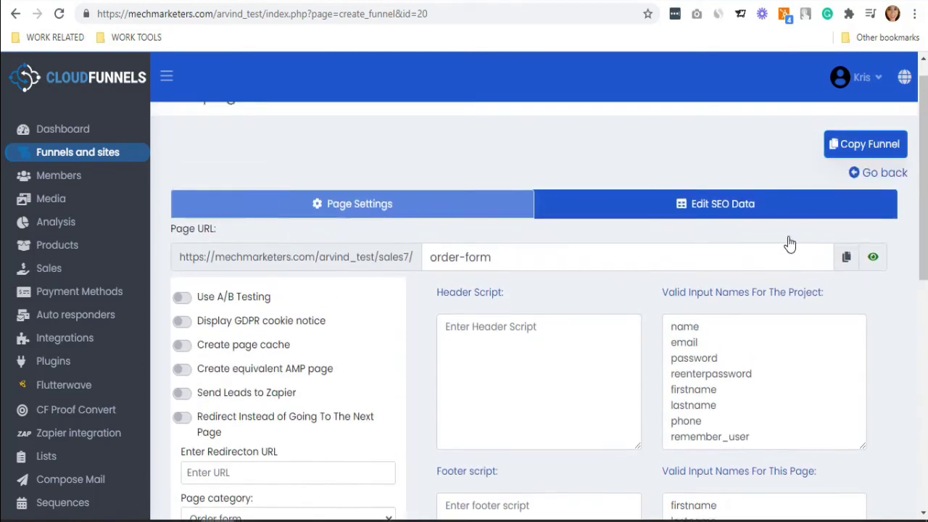
pyautogui.click(873, 287)
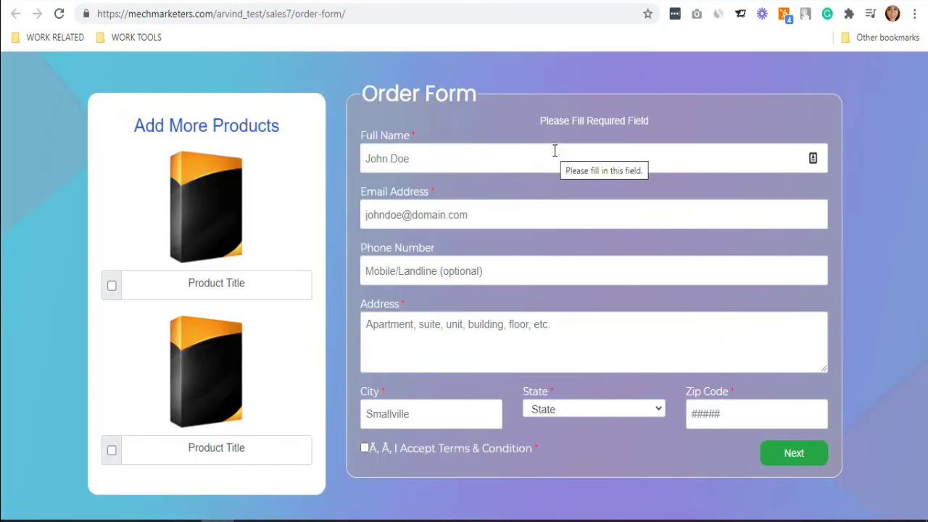
pyautogui.click(555, 151)
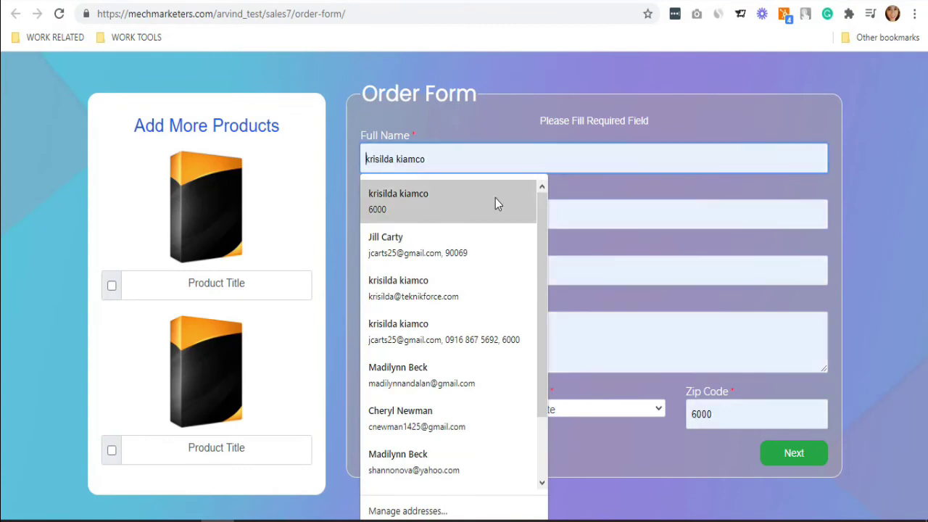
pyautogui.click(479, 290)
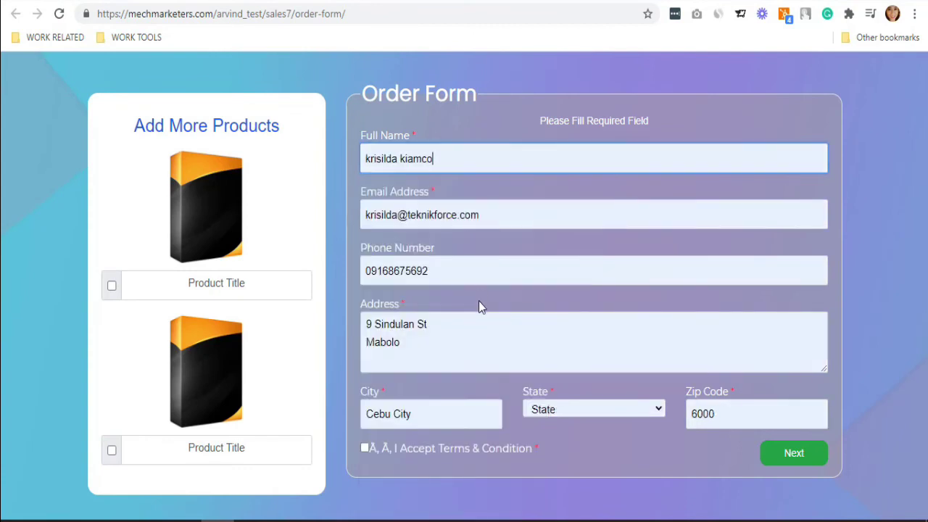
pyautogui.click(814, 455)
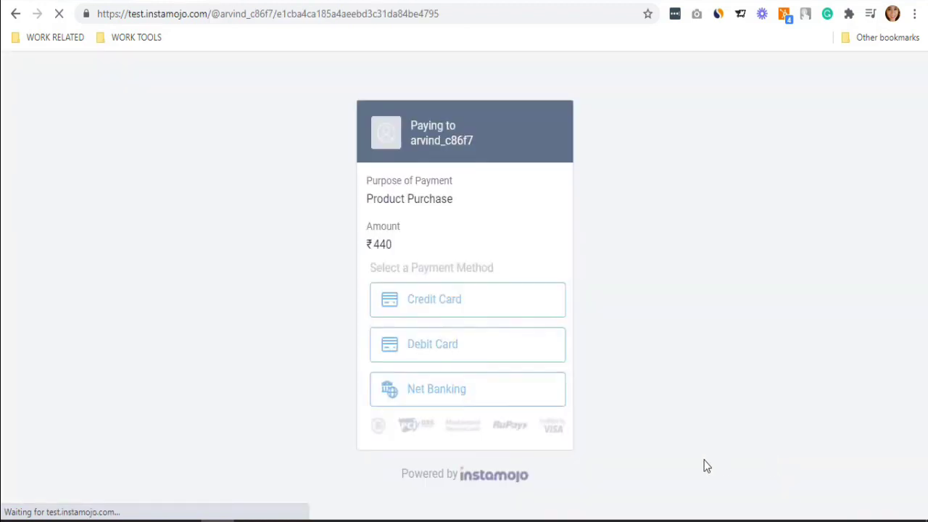
# - Pay the Rs. 440 checkout through Net Banking and return to the merchant site
pyautogui.click(501, 394)
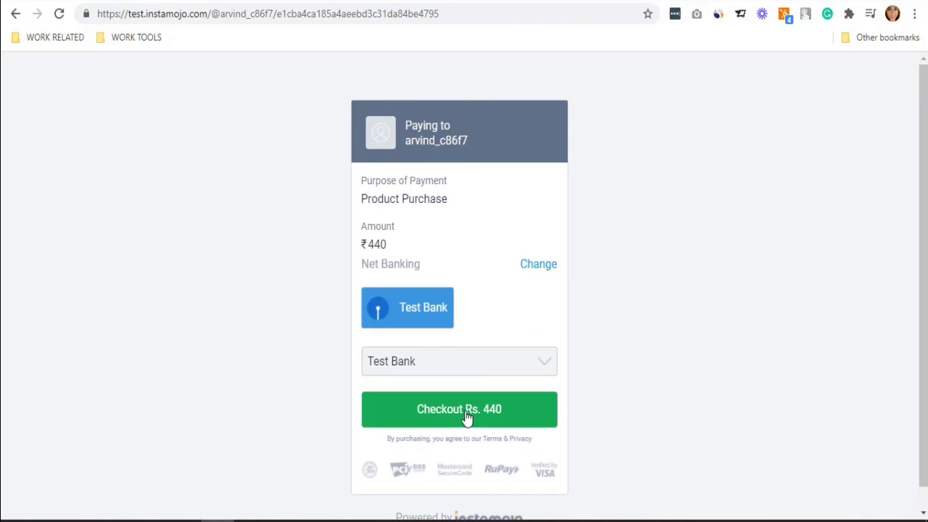
pyautogui.click(468, 419)
pyautogui.click(404, 210)
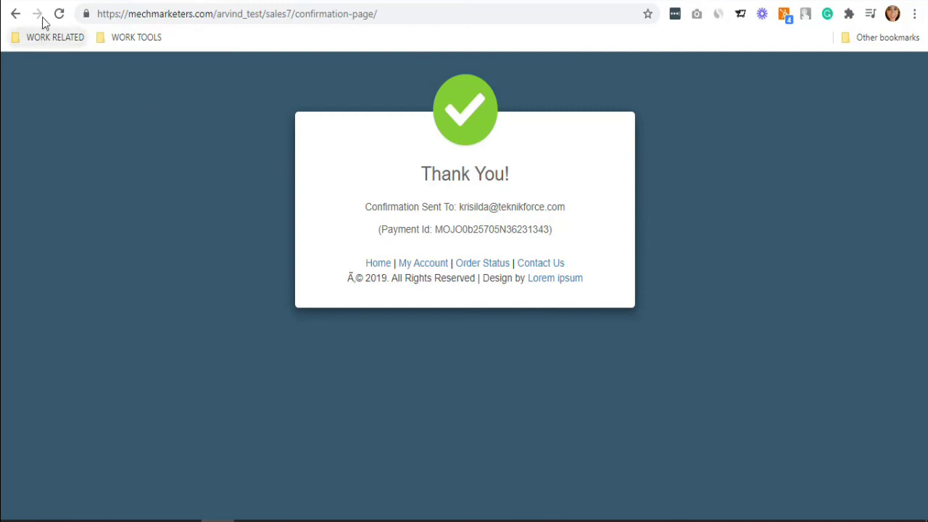
# - Open the live sales7 /optin page in Edge to see the tea purchase notification
pyautogui.click(217, 1)
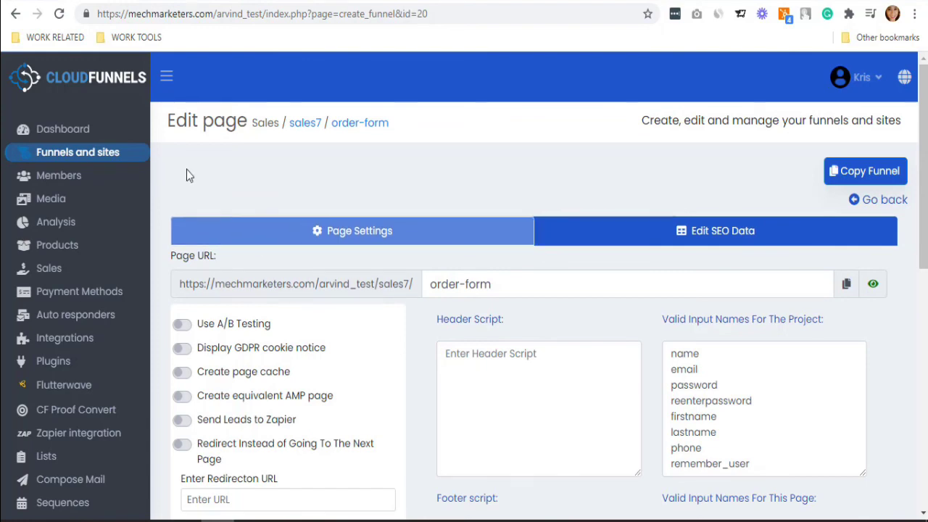
pyautogui.click(127, 159)
pyautogui.scroll(-5, 363, 352)
pyautogui.click(223, 346)
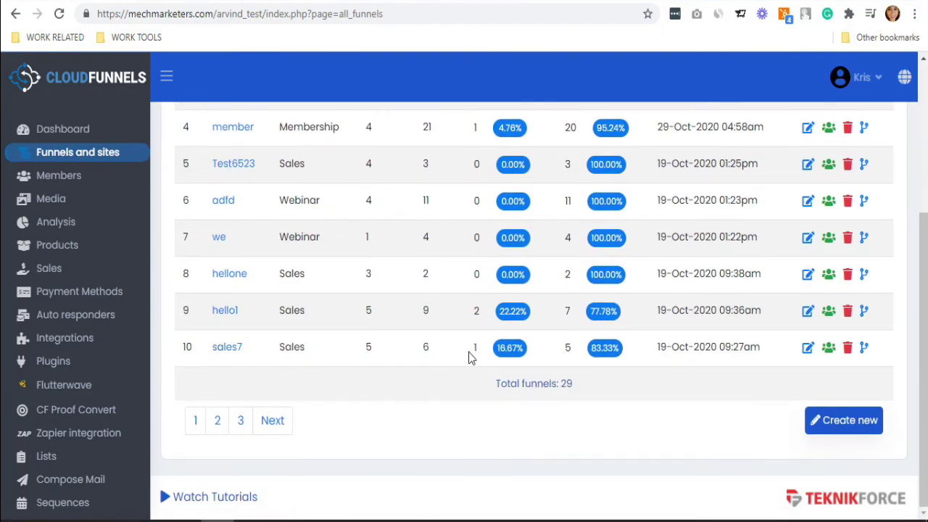
pyautogui.hotkey('alt', 'Tab')
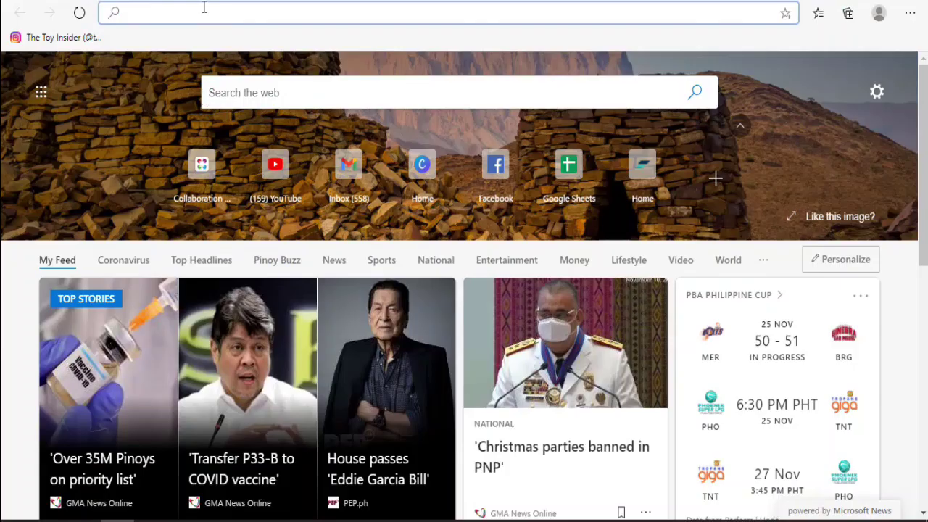
pyautogui.write('https://mechmarketers.com/arvind_test/sales7')
pyautogui.press('Return')
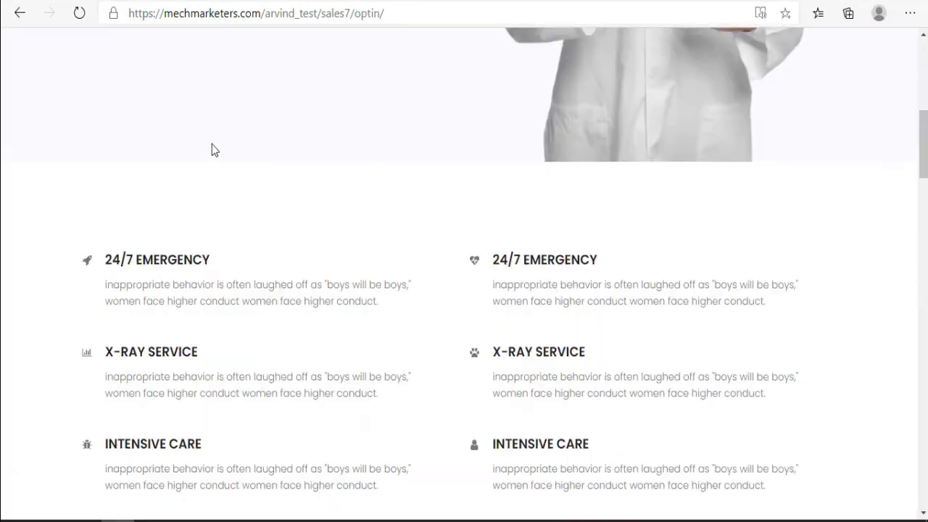
pyautogui.scroll(-10, 212, 147)
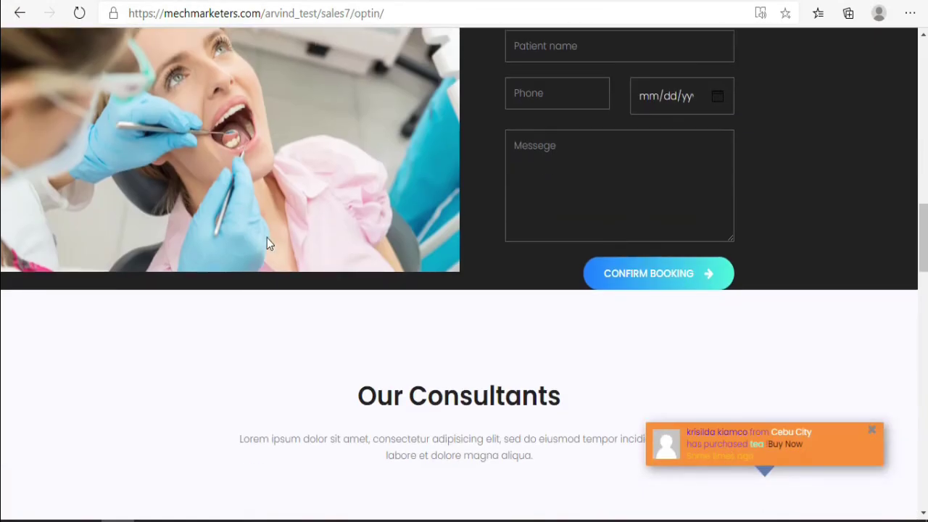